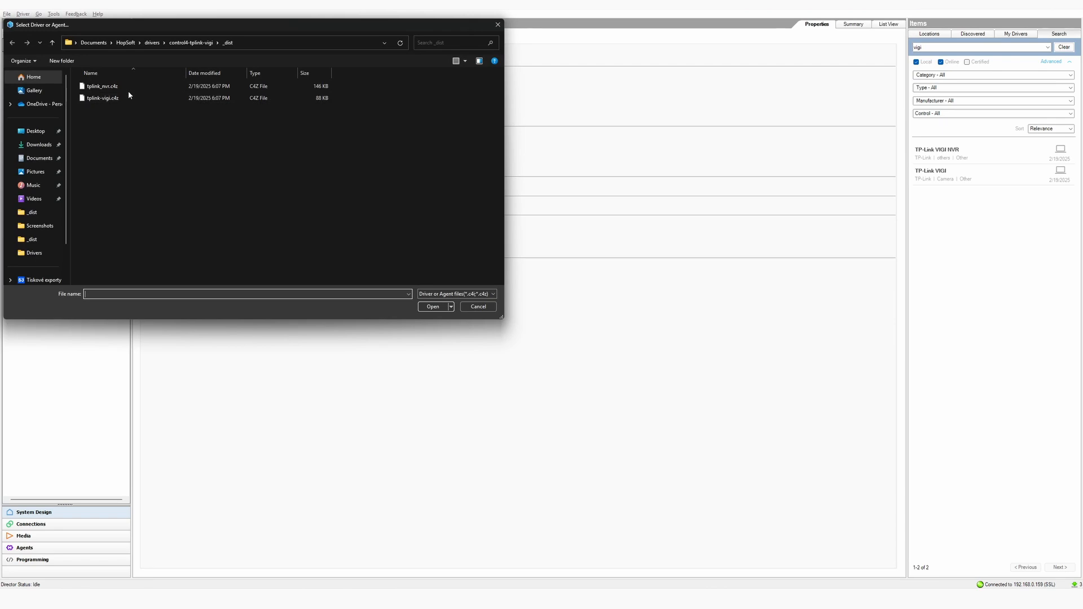
Load the tplink-vigi.c4z driver file into the project
{"action": "left_click", "coordinate": [128, 97]}
{"action": "left_click", "coordinate": [443, 310]}
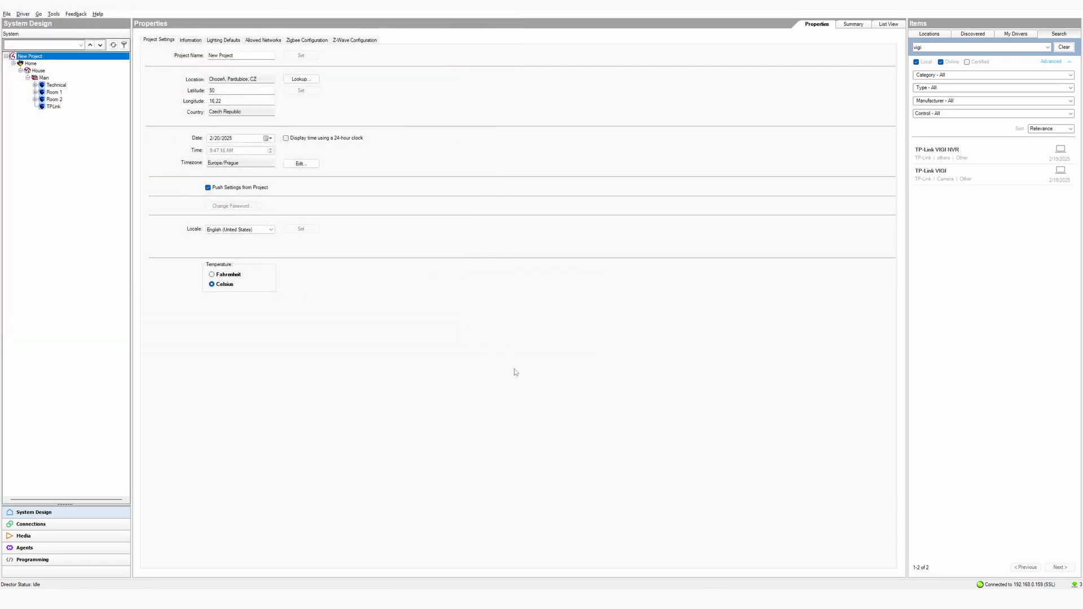
Search Items for 'vigi' and add the TP-Link VIGI camera to the TPLink room
{"action": "left_click", "coordinate": [607, 328]}
{"action": "left_click", "coordinate": [994, 49]}
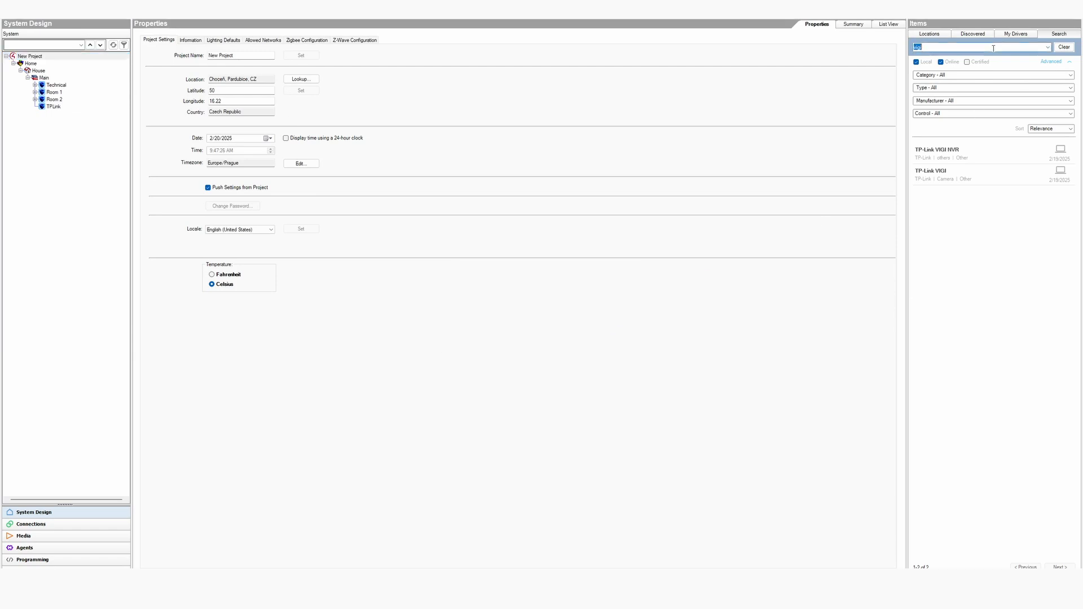
{"action": "key", "text": "Return"}
{"action": "left_click_drag", "start_coordinate": [1007, 172], "coordinate": [54, 113]}
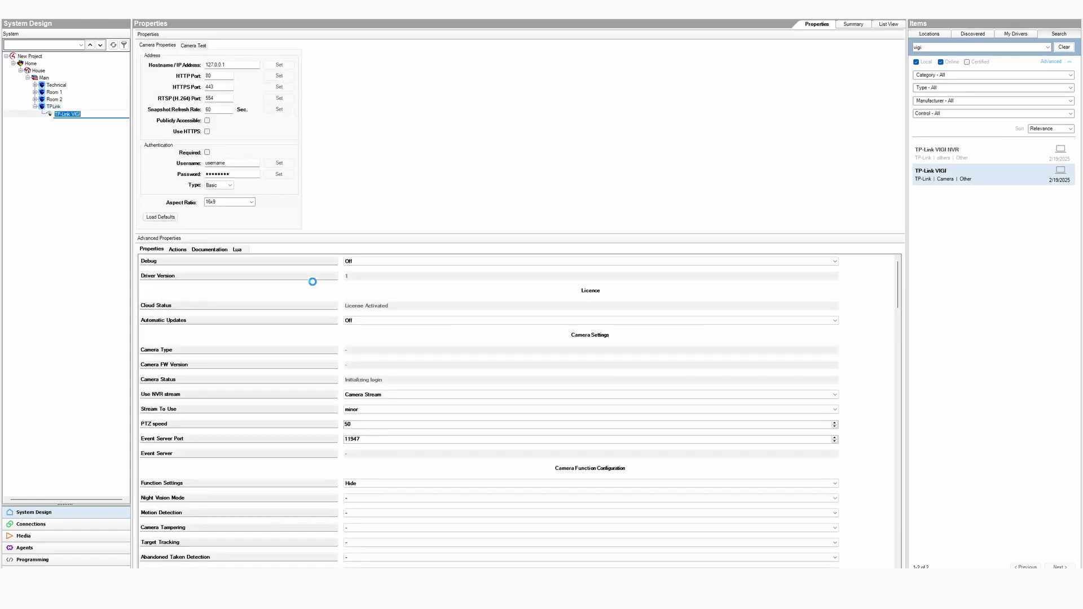
Set the camera's Hostname/IP Address to 192.168.0.3
{"action": "left_click", "coordinate": [235, 65]}
{"action": "double_click", "coordinate": [231, 65]}
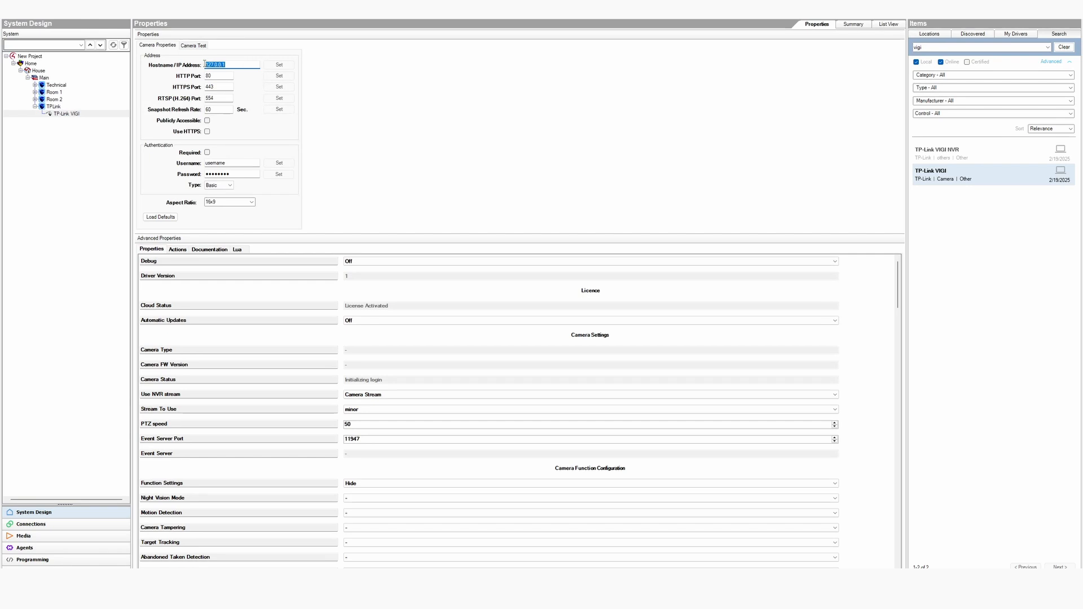
{"action": "type", "text": "192.168"}
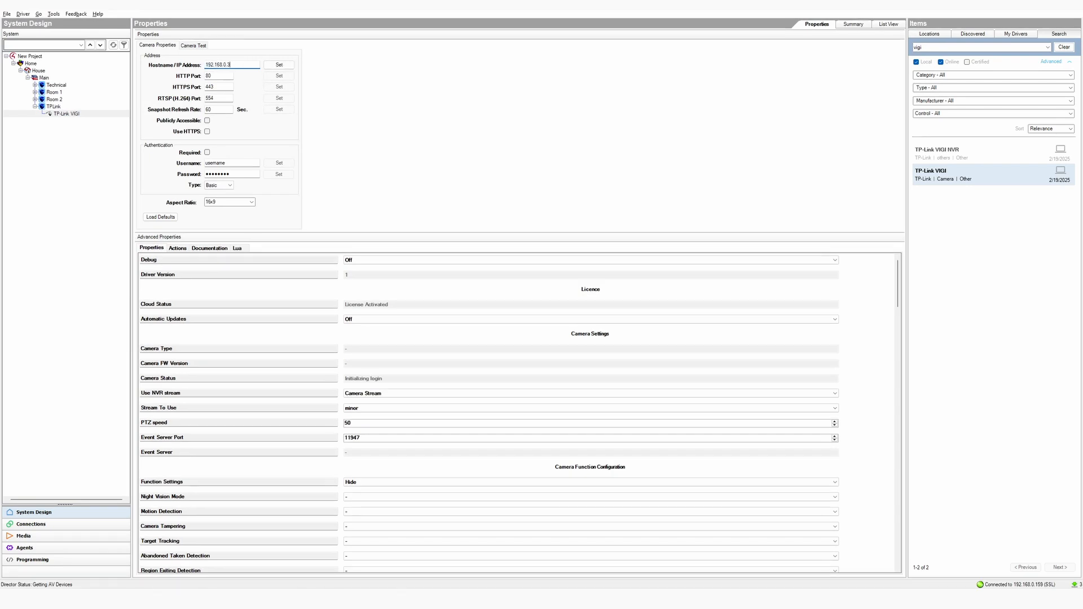
{"action": "left_click", "coordinate": [279, 65]}
Require authentication and enter the camera's username and password
{"action": "left_click", "coordinate": [239, 162]}
{"action": "double_click", "coordinate": [238, 162]}
{"action": "type", "text": "admin"}
{"action": "left_click", "coordinate": [279, 162]}
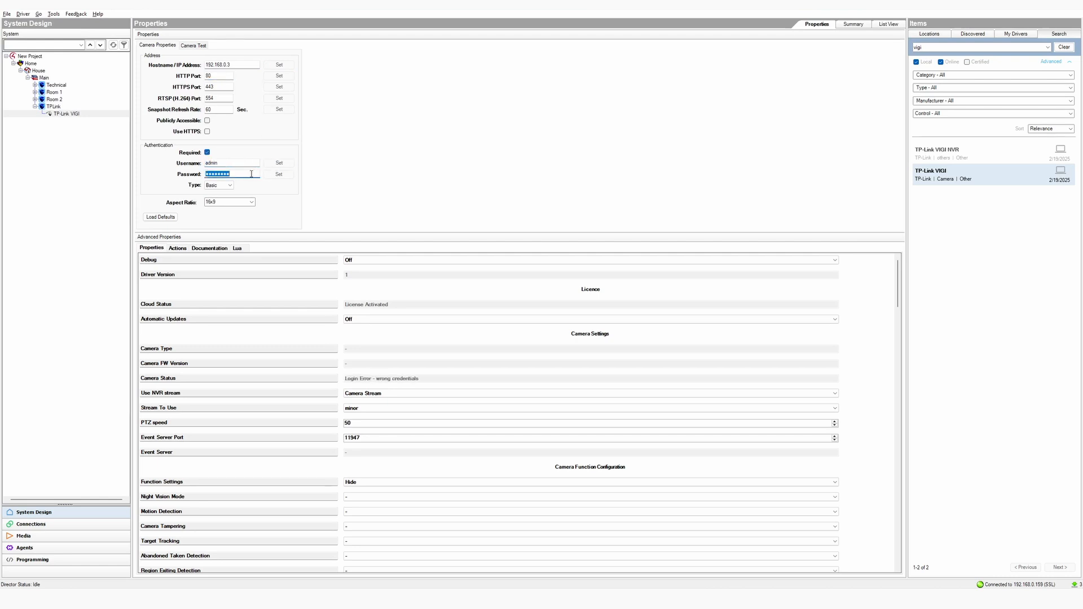
{"action": "type", "text": "ad••••••"}
{"action": "left_click", "coordinate": [279, 174]}
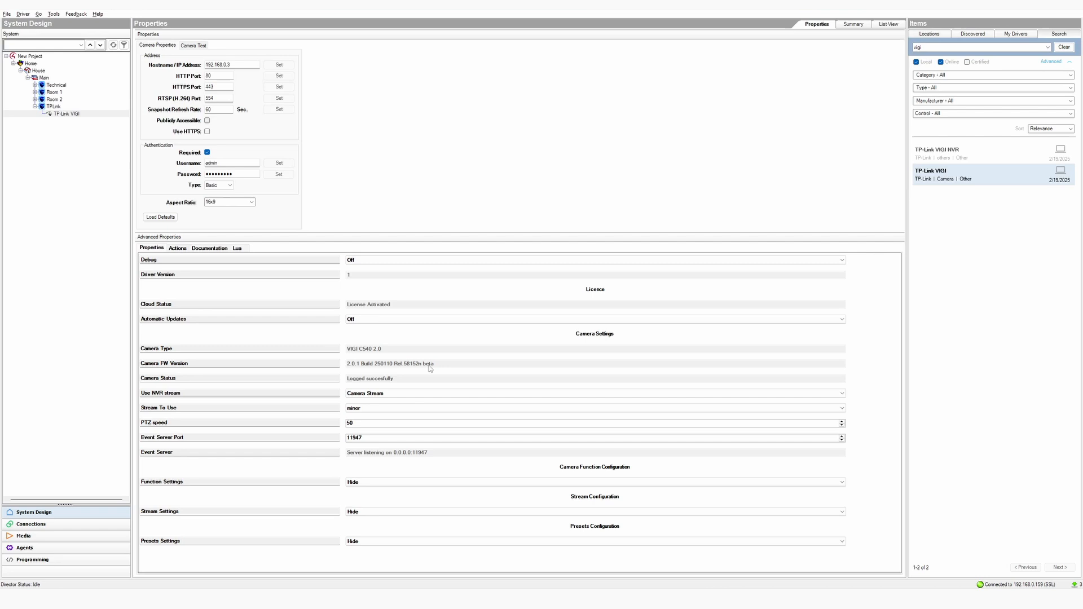
Use Camera Stream as the NVR stream setting with the minor stream
{"action": "left_click", "coordinate": [387, 395]}
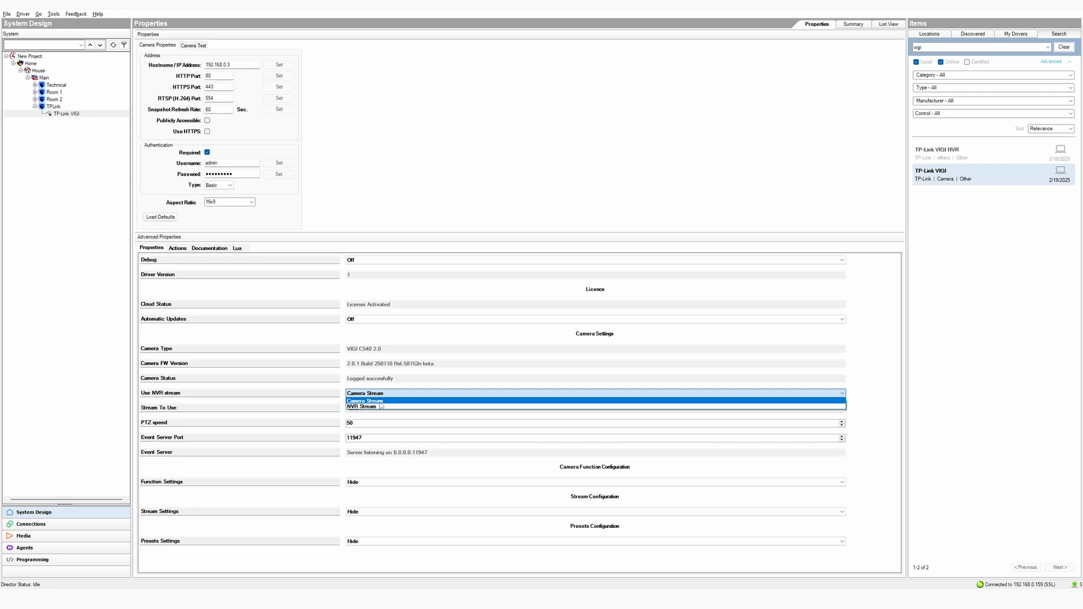
{"action": "left_click", "coordinate": [381, 401]}
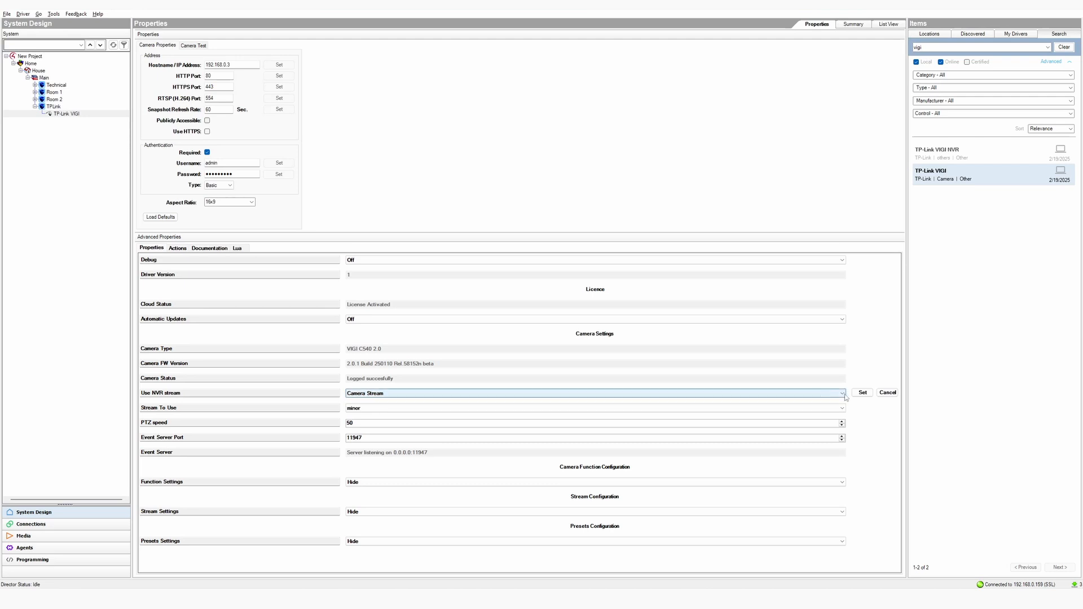
{"action": "left_click", "coordinate": [862, 393]}
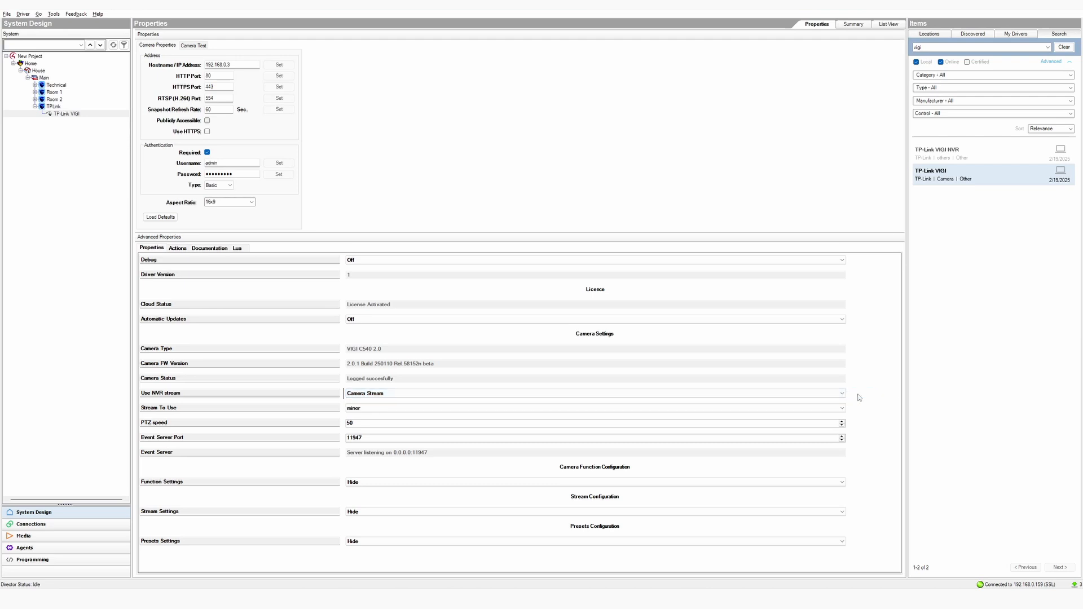
{"action": "left_click", "coordinate": [375, 408]}
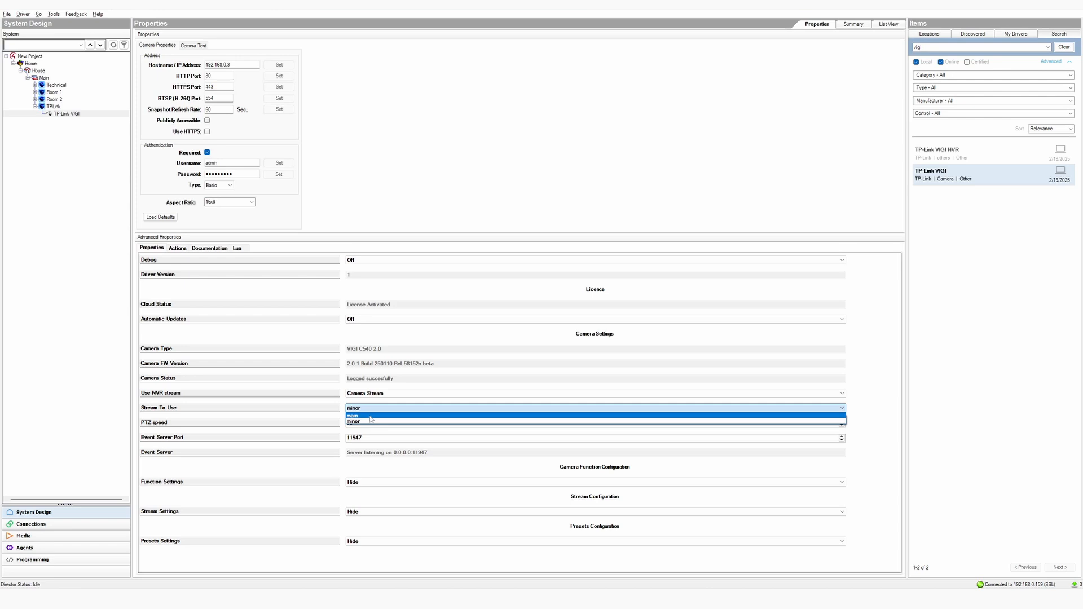
{"action": "left_click", "coordinate": [371, 423]}
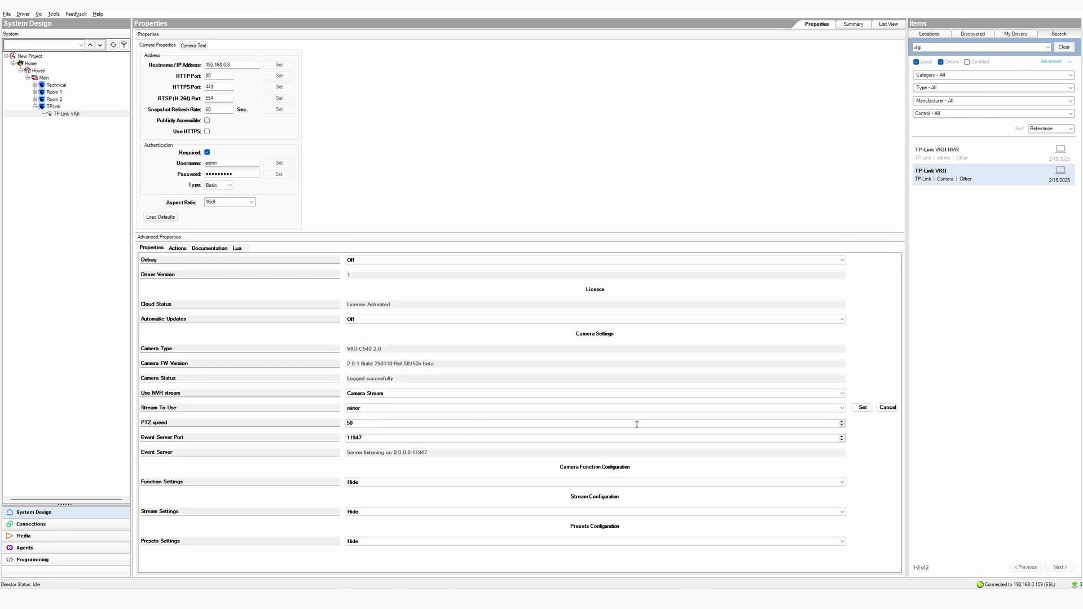
{"action": "left_click", "coordinate": [862, 408]}
Set the camera's PTZ speed to 100
{"action": "left_click", "coordinate": [367, 423]}
{"action": "type", "text": "100"}
{"action": "left_click", "coordinate": [862, 422]}
{"action": "left_click", "coordinate": [381, 484]}
{"action": "left_click", "coordinate": [378, 496]}
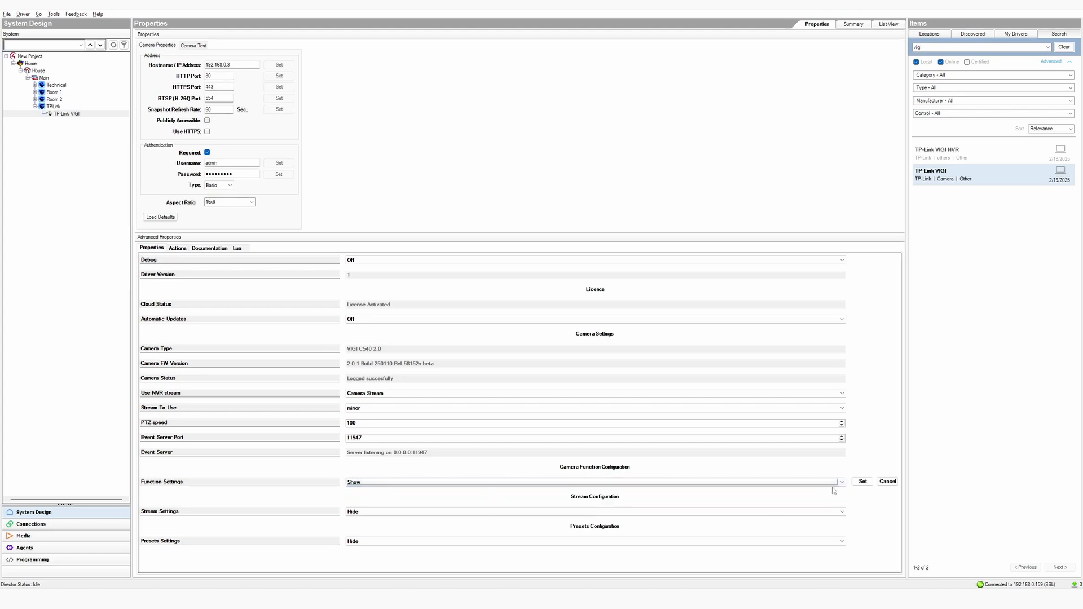
{"action": "left_click", "coordinate": [861, 481]}
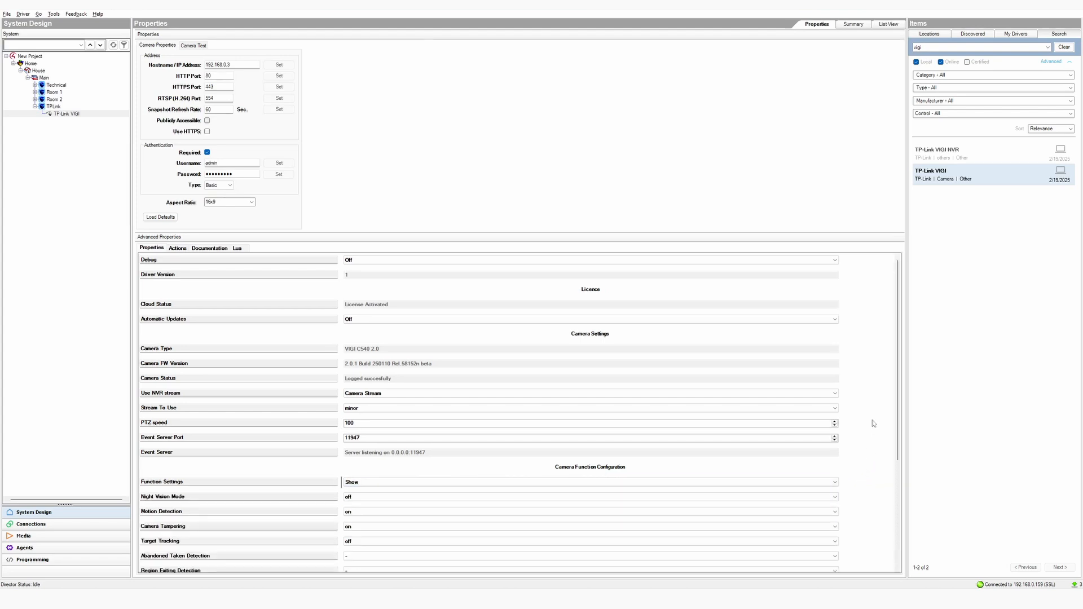
{"action": "scroll", "coordinate": [872, 423], "scroll_direction": "down", "scroll_amount": 3}
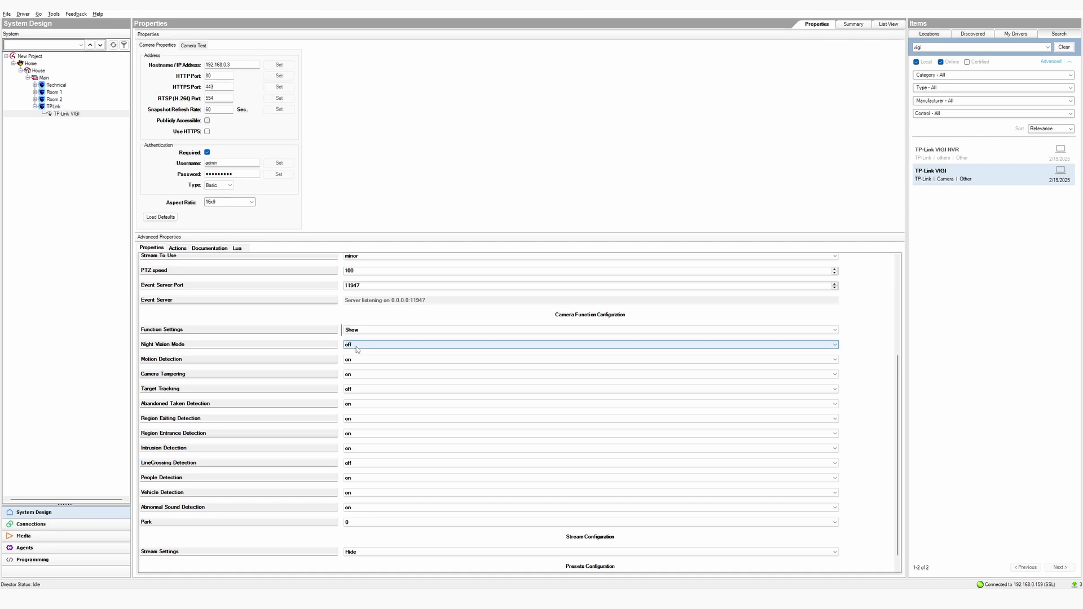
{"action": "left_click", "coordinate": [796, 327]}
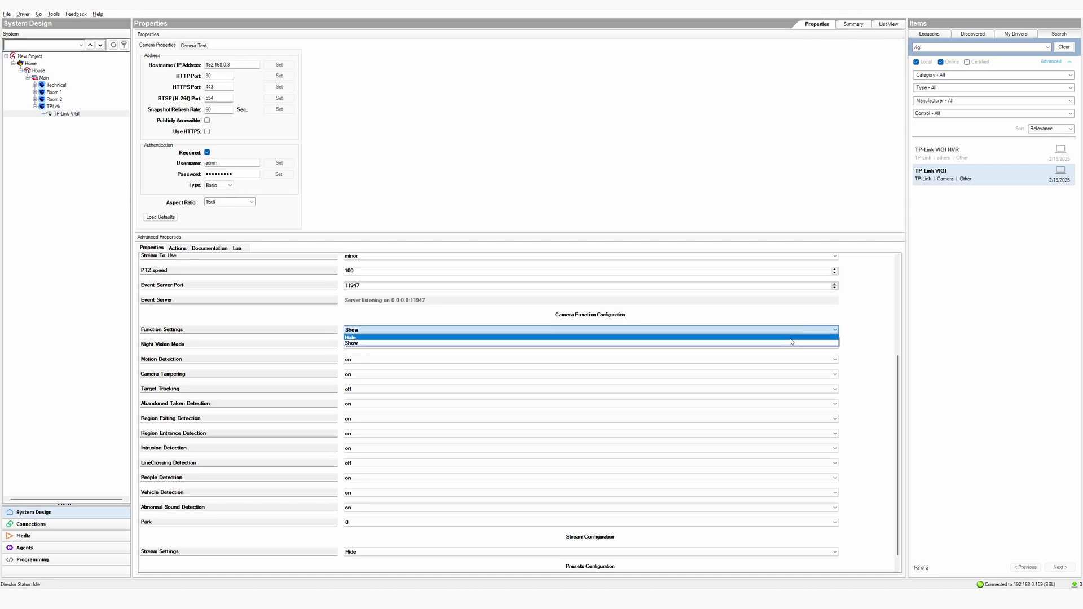
{"action": "left_click", "coordinate": [791, 338]}
{"action": "left_click", "coordinate": [854, 330]}
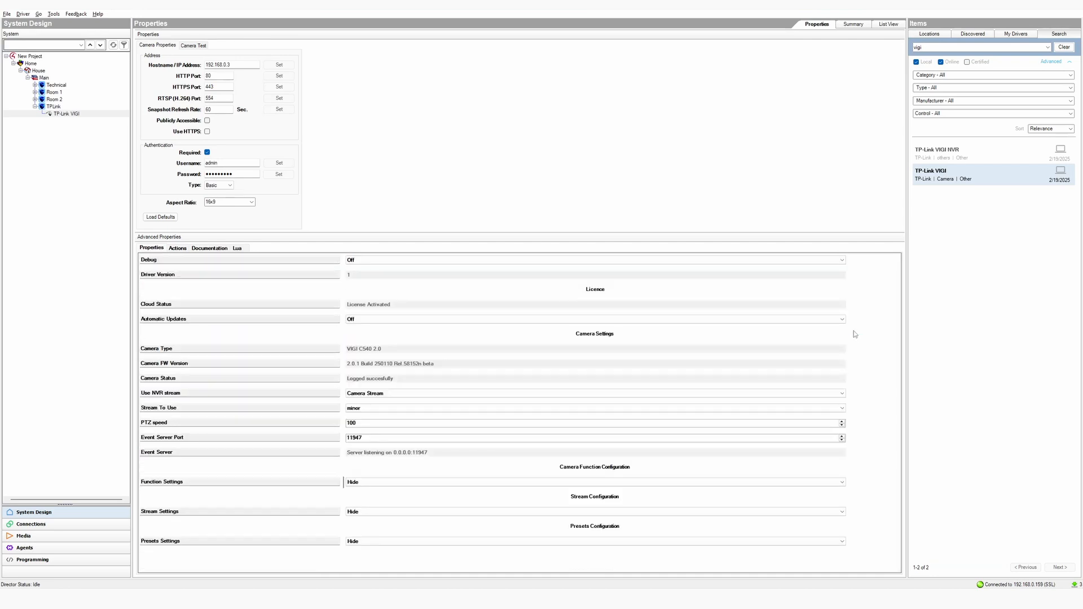
Show Stream Settings and select the minor stream to configure
{"action": "left_click", "coordinate": [721, 511]}
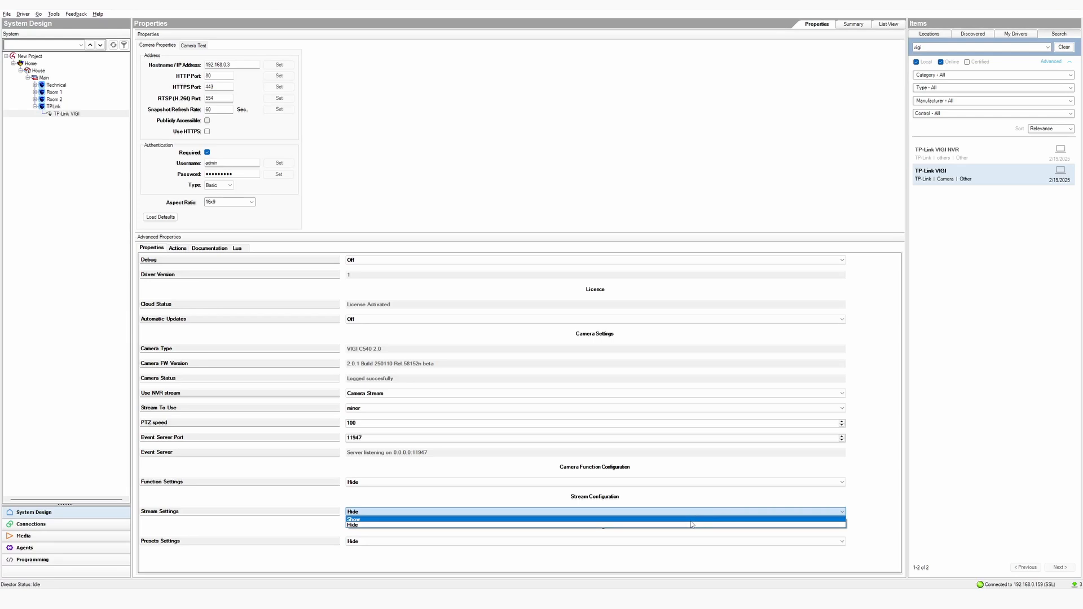
{"action": "left_click", "coordinate": [690, 520]}
{"action": "left_click", "coordinate": [860, 511]}
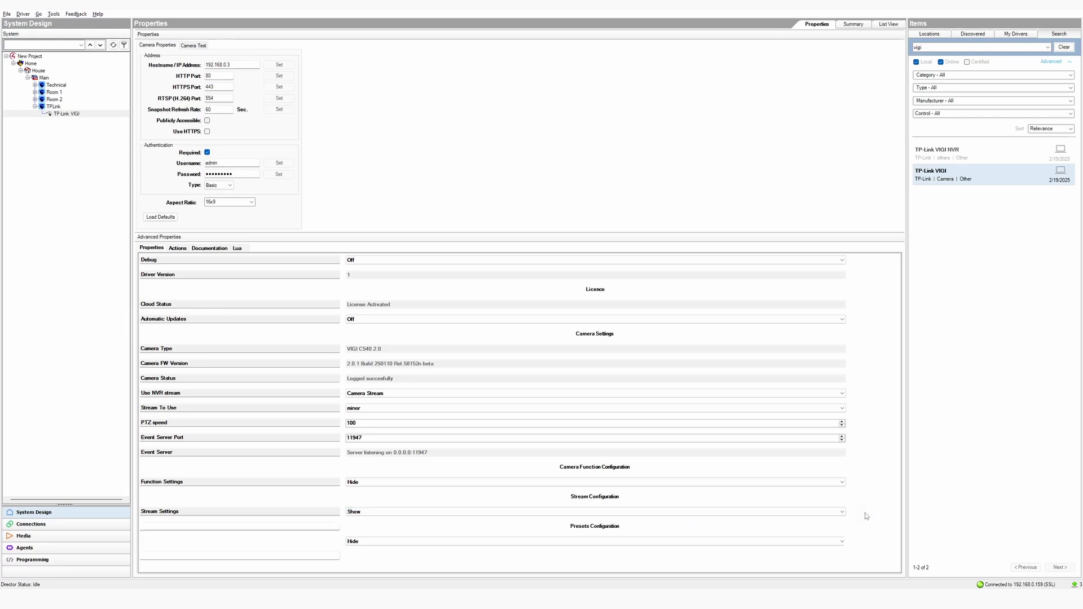
{"action": "scroll", "coordinate": [883, 408], "scroll_direction": "down", "scroll_amount": 2}
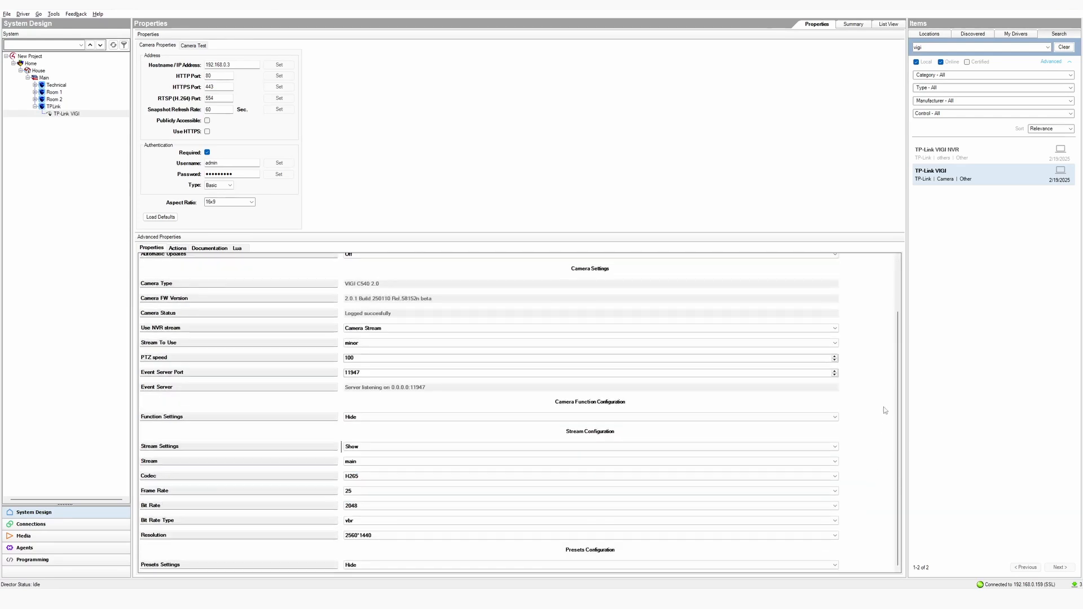
{"action": "left_click", "coordinate": [366, 462]}
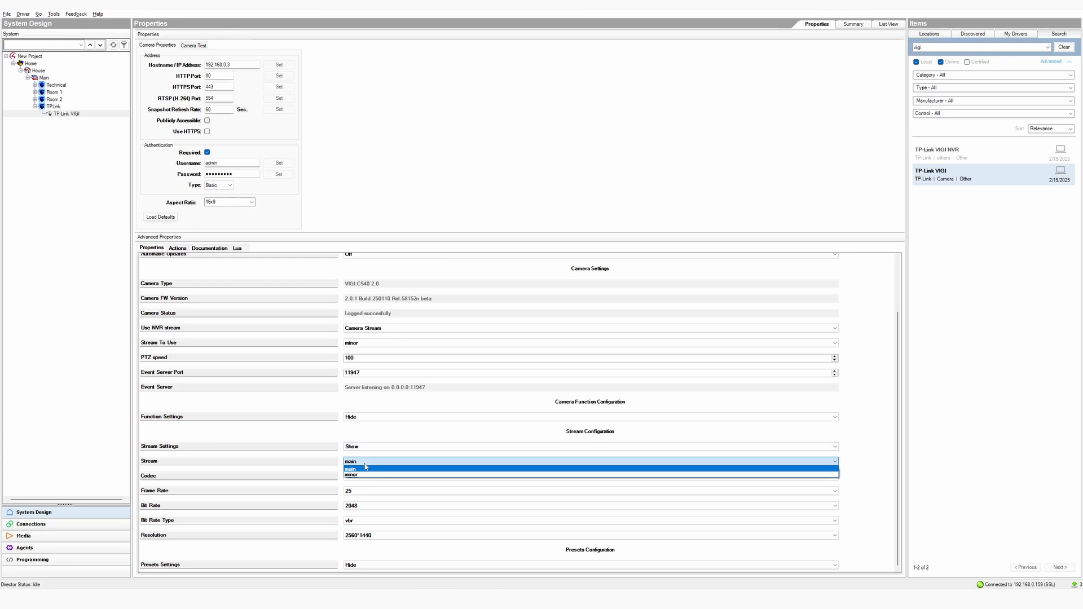
{"action": "left_click", "coordinate": [364, 476]}
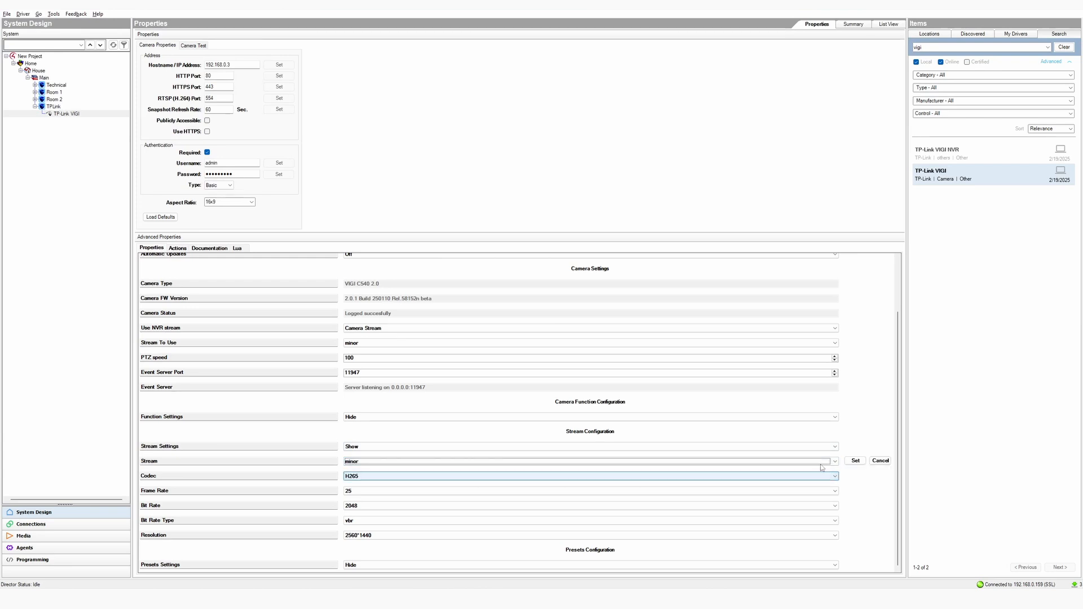
{"action": "left_click", "coordinate": [847, 460]}
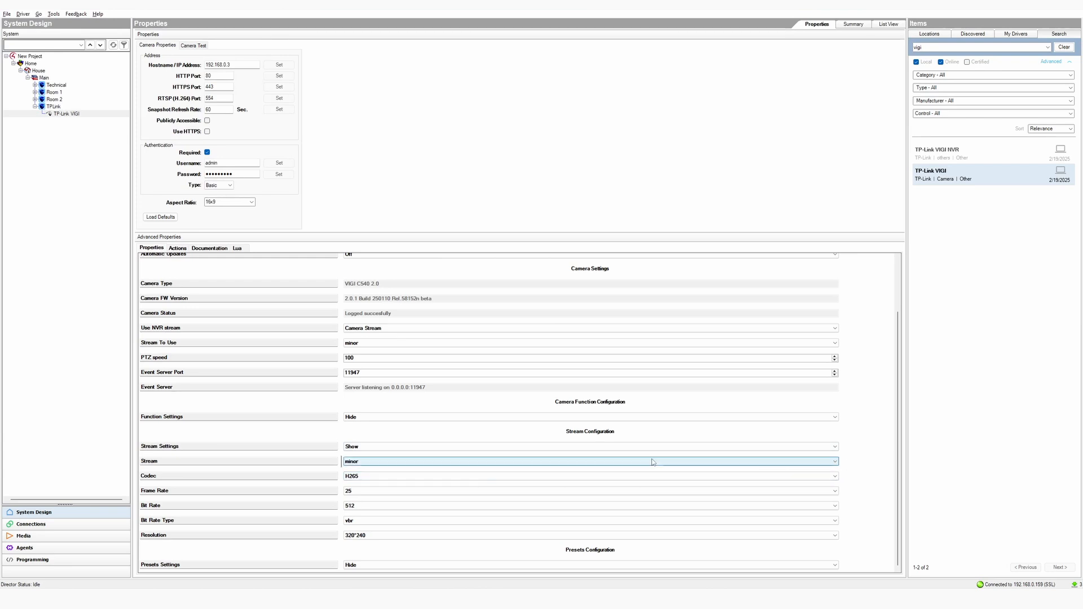
Keep H265 codec, set resolution to 736*416, and hide Stream Settings again
{"action": "left_click", "coordinate": [373, 478]}
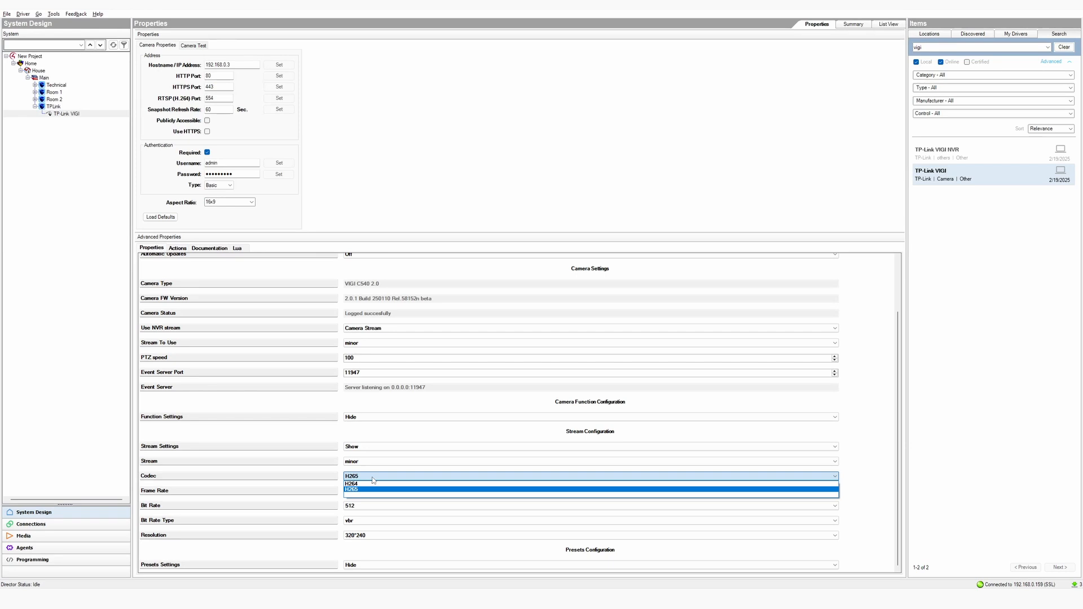
{"action": "left_click", "coordinate": [373, 479]}
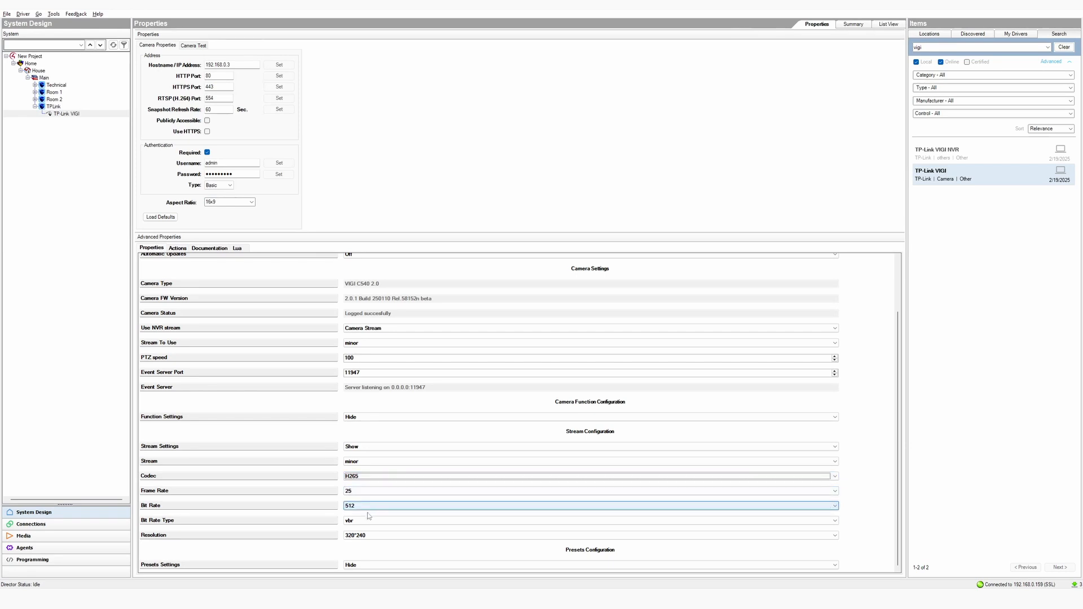
{"action": "left_click", "coordinate": [368, 536]}
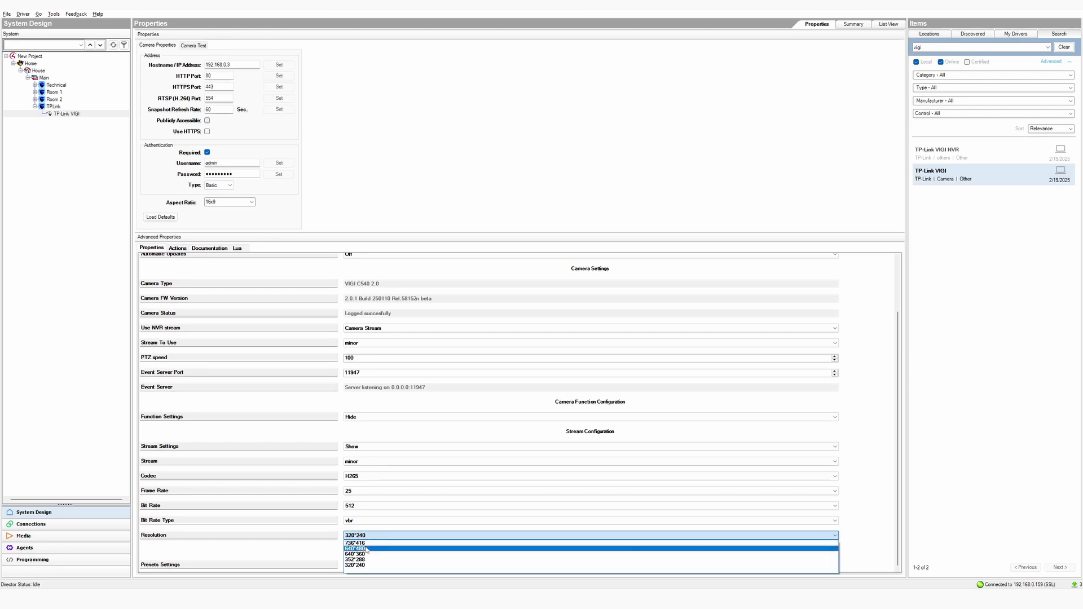
{"action": "left_click", "coordinate": [361, 542]}
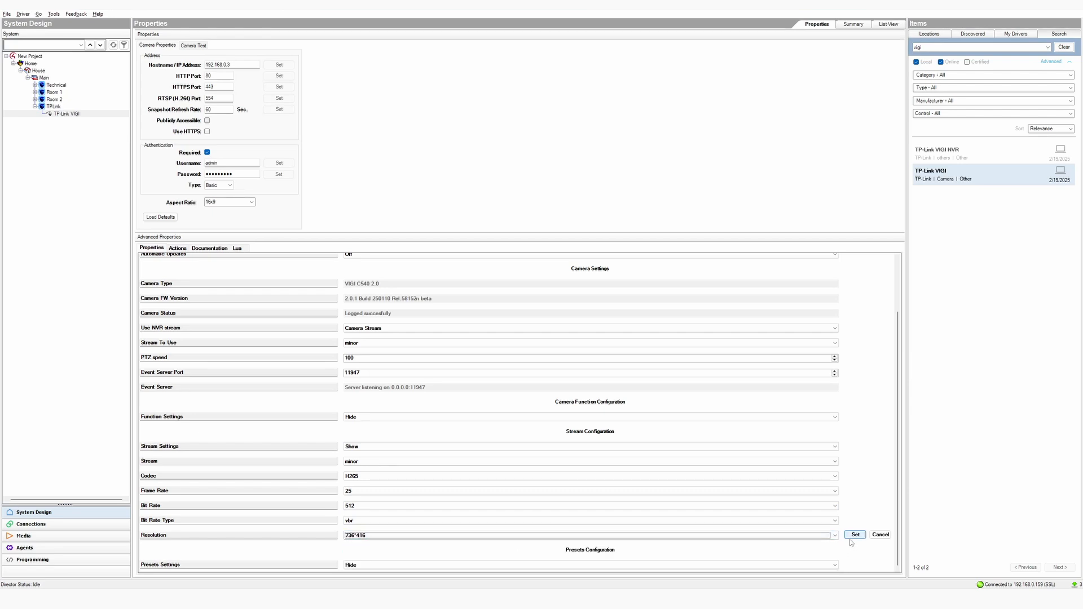
{"action": "left_click", "coordinate": [836, 448]}
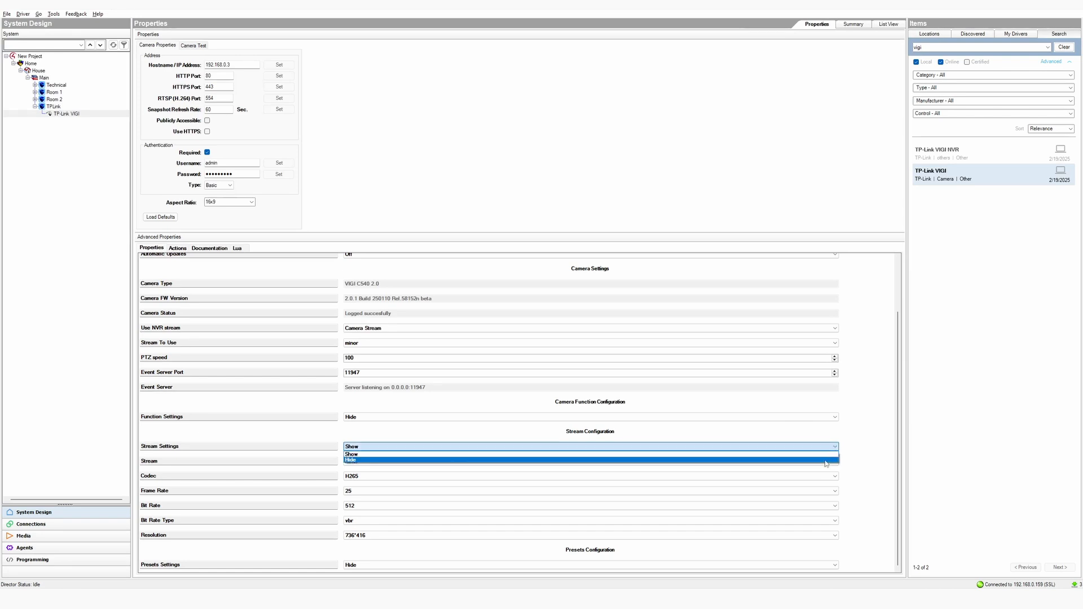
{"action": "left_click", "coordinate": [826, 460]}
{"action": "left_click", "coordinate": [852, 447]}
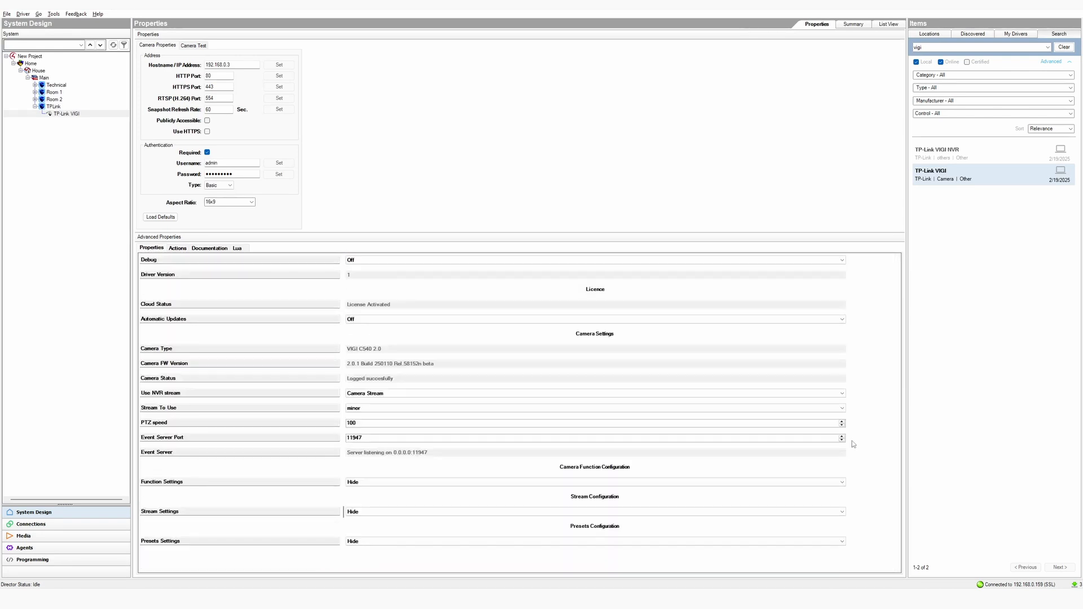
Show Presets Settings, choose Optional Presets mode, and set three presets
{"action": "left_click", "coordinate": [759, 540]}
{"action": "left_click", "coordinate": [759, 548]}
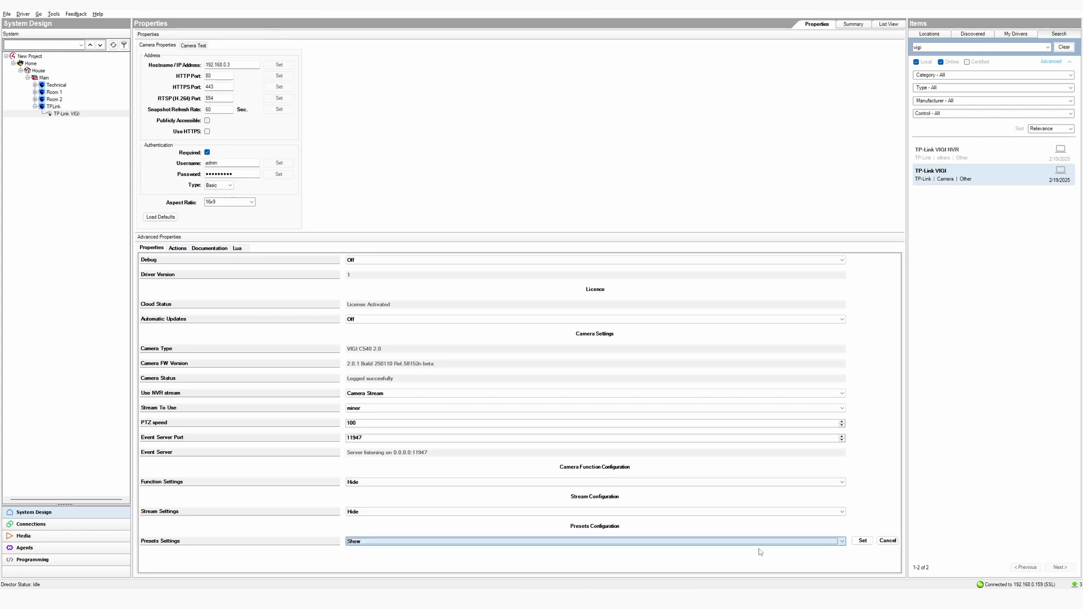
{"action": "left_click", "coordinate": [862, 541]}
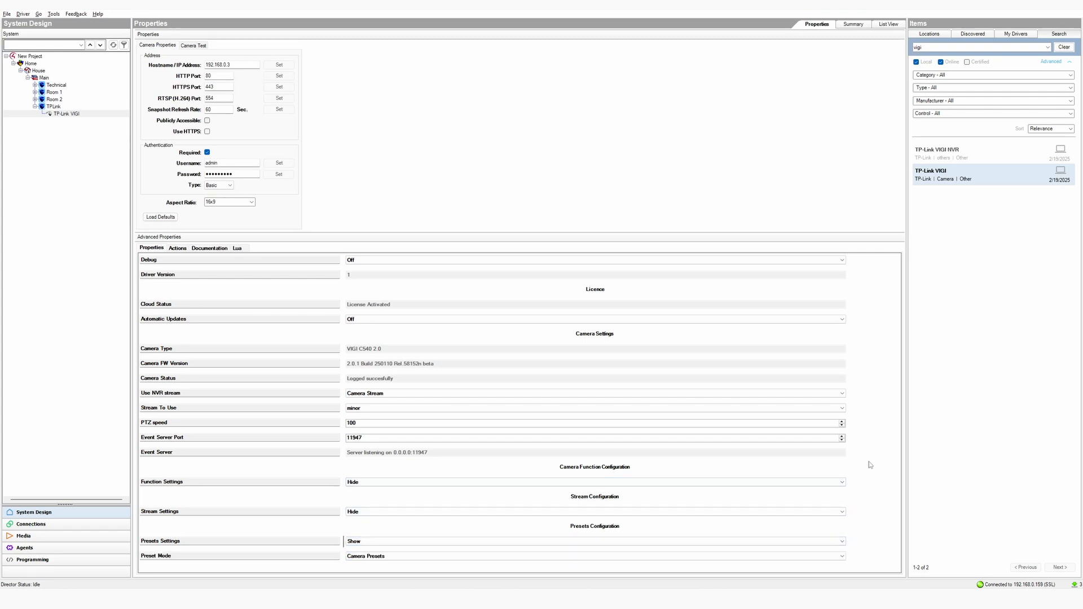
{"action": "left_click", "coordinate": [828, 558]}
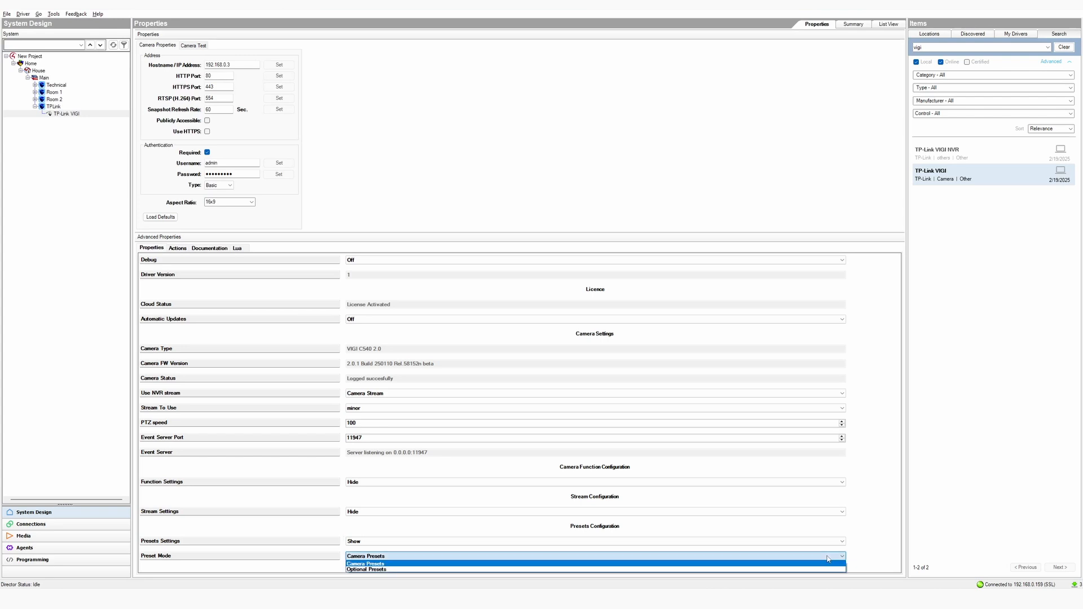
{"action": "left_click", "coordinate": [366, 569]}
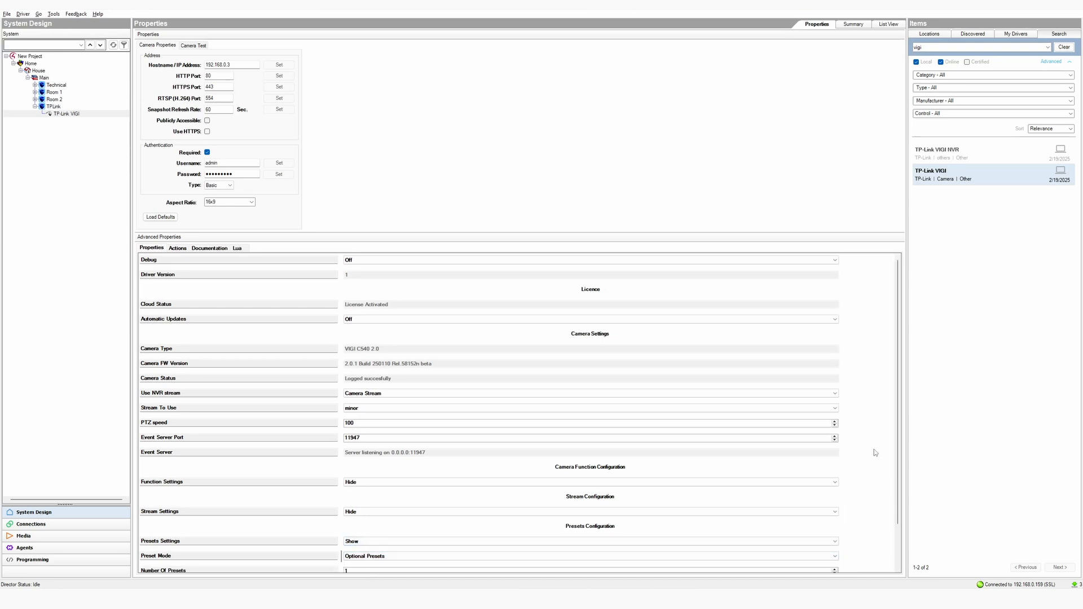
{"action": "scroll", "coordinate": [875, 449], "scroll_direction": "down", "scroll_amount": 1}
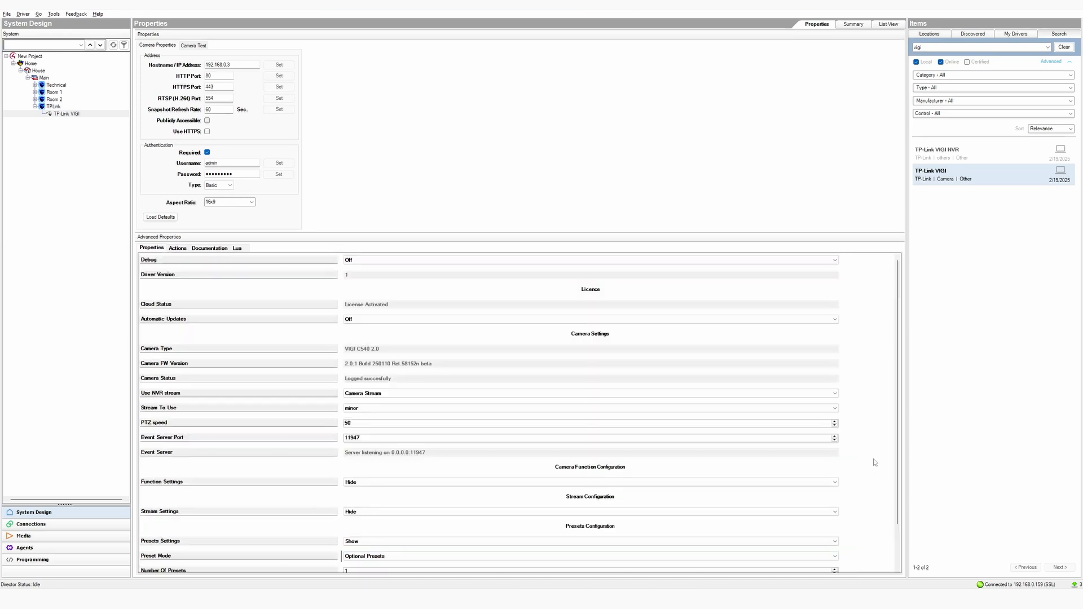
{"action": "scroll", "coordinate": [875, 462], "scroll_direction": "down", "scroll_amount": 1}
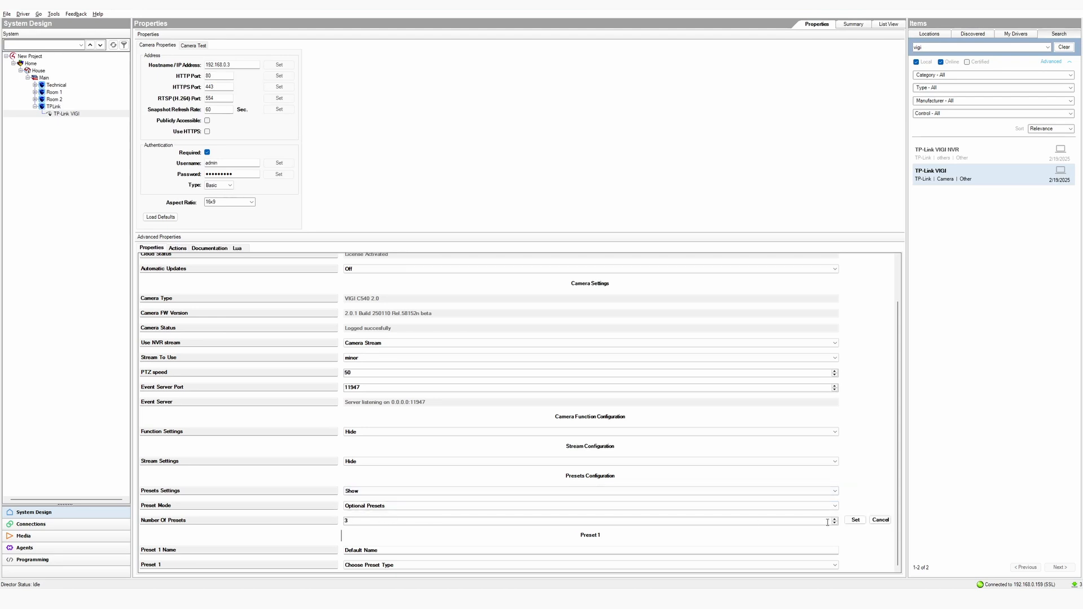
{"action": "left_click", "coordinate": [853, 518]}
{"action": "scroll", "coordinate": [872, 470], "scroll_direction": "down", "scroll_amount": 2}
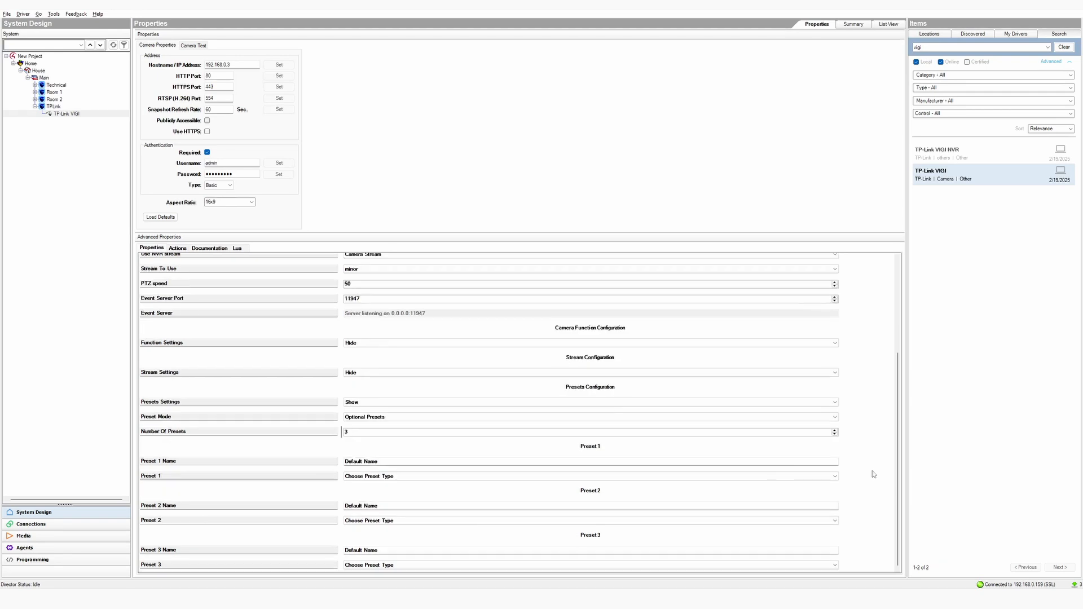
Make Preset 1 a Button type named 'Button' with function Close
{"action": "left_click", "coordinate": [421, 462]}
{"action": "left_click_drag", "start_coordinate": [418, 462], "coordinate": [344, 464]}
{"action": "type", "text": "Bu"}
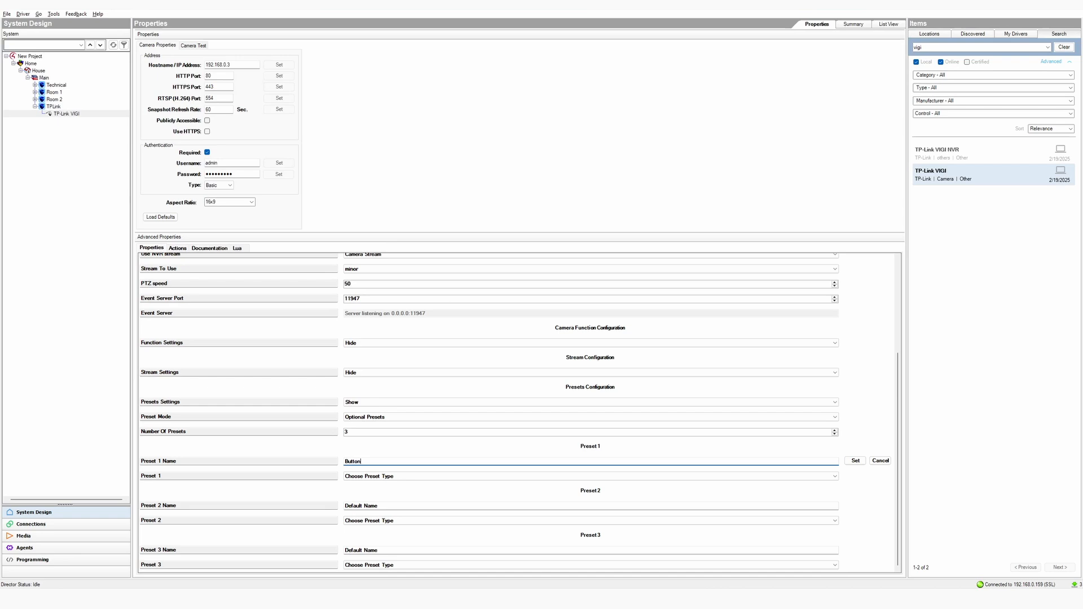
{"action": "type", "text": "tton"}
{"action": "left_click", "coordinate": [846, 464]}
{"action": "left_click", "coordinate": [801, 476]}
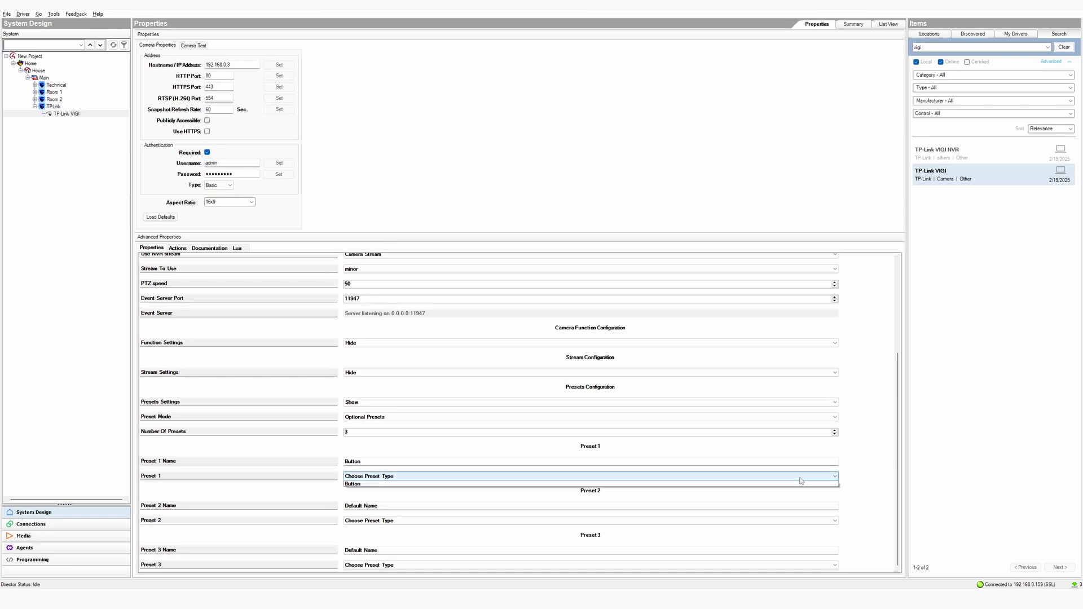
{"action": "left_click", "coordinate": [603, 501]}
{"action": "left_click", "coordinate": [855, 475]}
{"action": "left_click", "coordinate": [373, 476]}
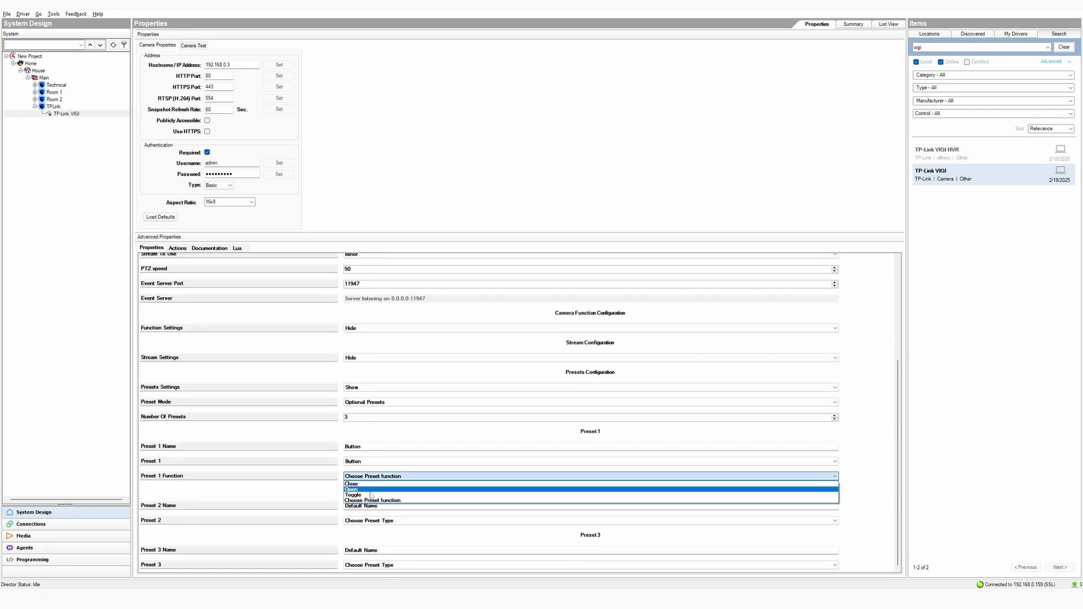
{"action": "left_click", "coordinate": [373, 484]}
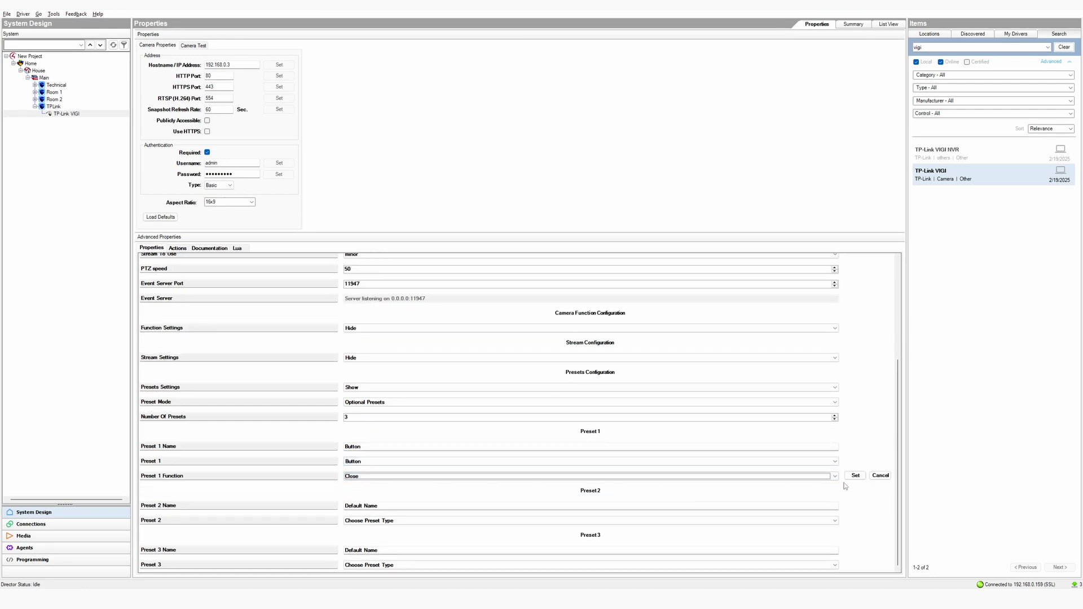
{"action": "left_click", "coordinate": [855, 475]}
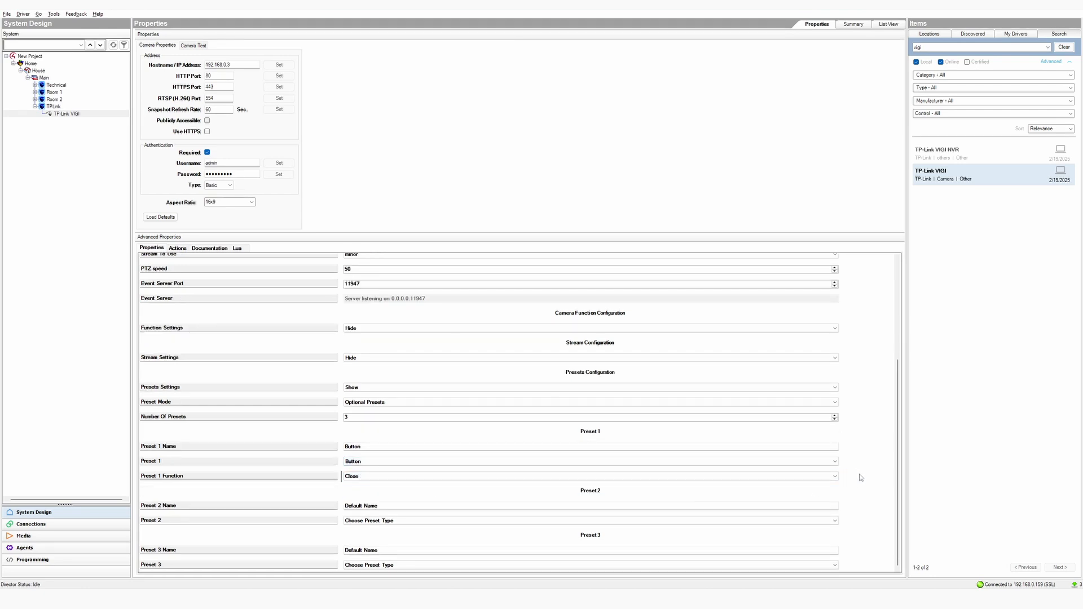
Make Preset 2 a 'Camera Function' setting Night Vision Mode to ir_always_on
{"action": "left_click", "coordinate": [418, 507]}
{"action": "type", "text": "Camera"}
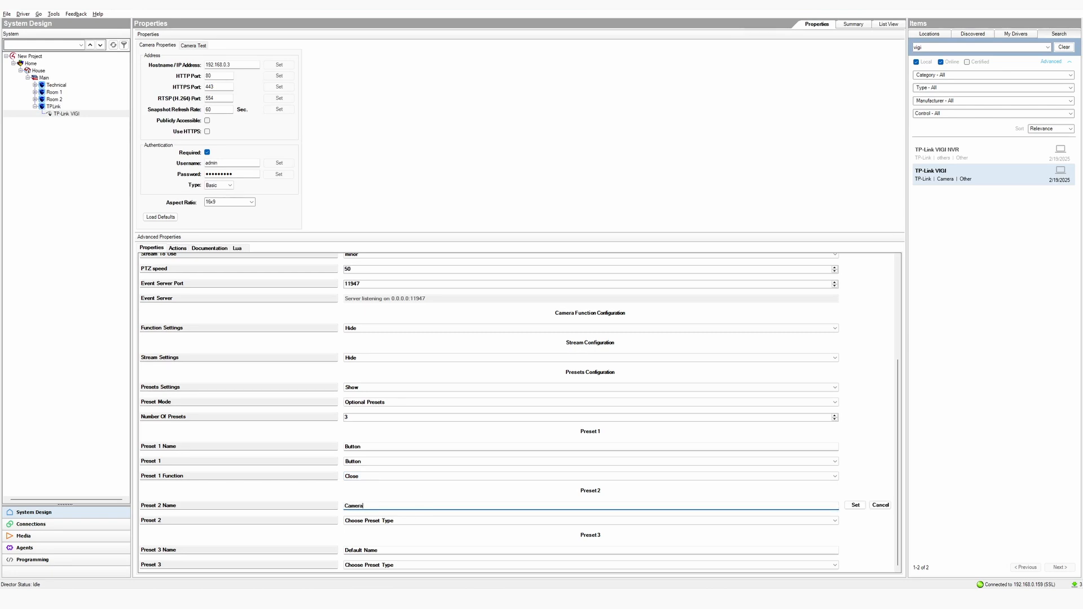
{"action": "type", "text": " Function -"}
{"action": "left_click", "coordinate": [855, 506]}
{"action": "left_click", "coordinate": [680, 522]}
{"action": "left_click", "coordinate": [510, 540]}
{"action": "left_click", "coordinate": [857, 522]}
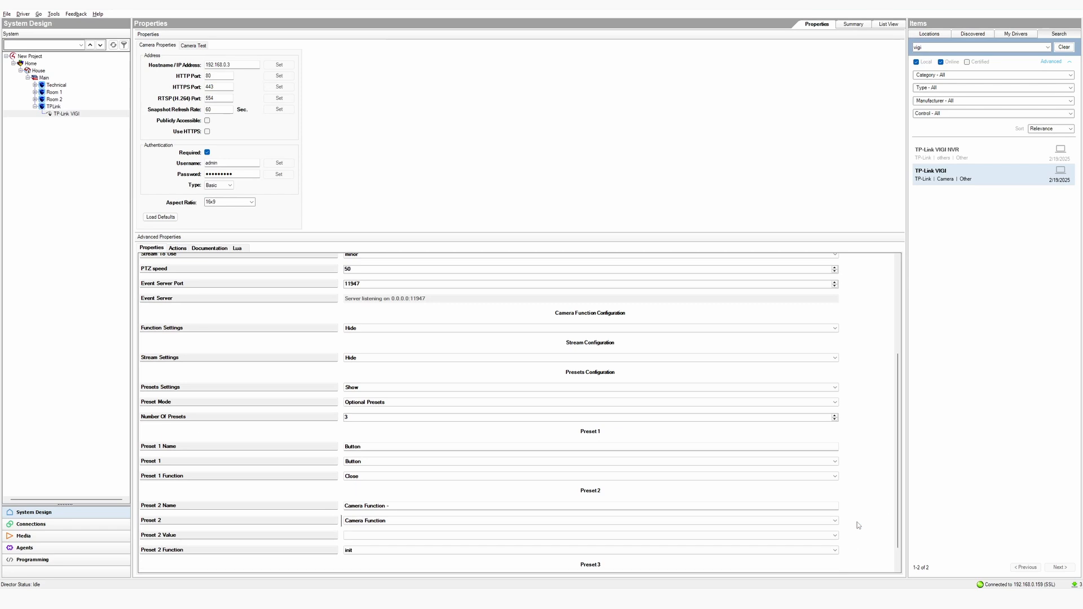
{"action": "left_click", "coordinate": [834, 506]}
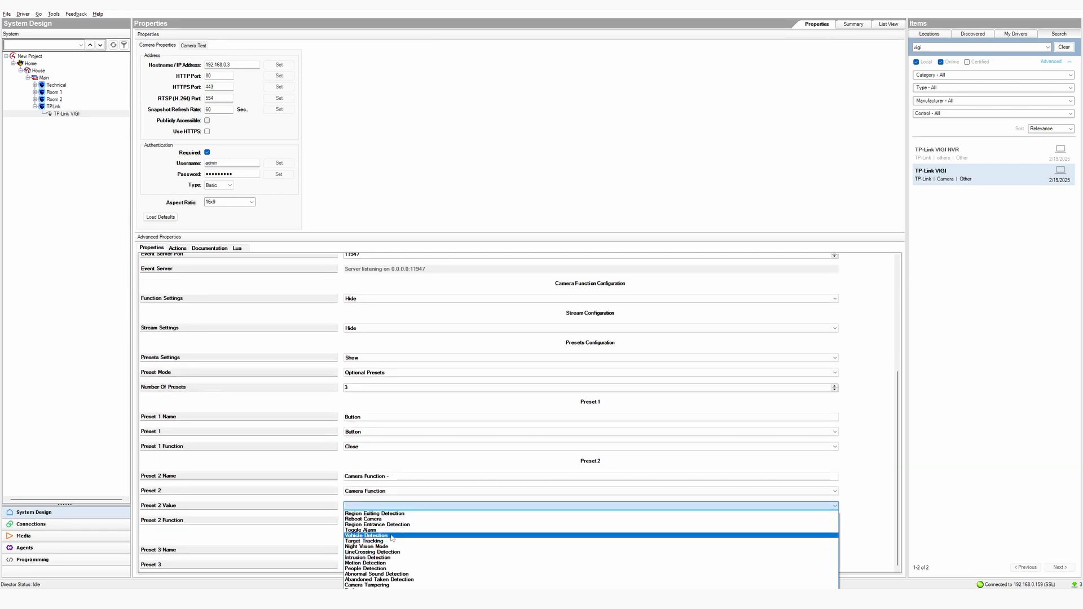
{"action": "left_click", "coordinate": [367, 546]}
{"action": "left_click", "coordinate": [856, 506]}
{"action": "left_click", "coordinate": [816, 522]}
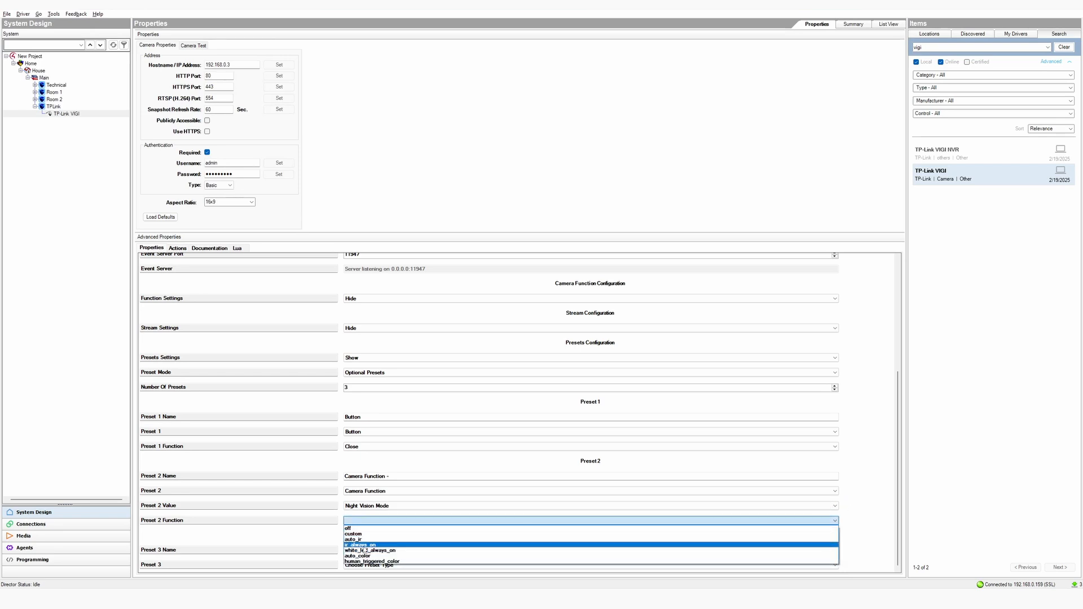
{"action": "left_click", "coordinate": [812, 528]}
{"action": "left_click", "coordinate": [855, 520]}
Make Preset 3 a 'Camera Preset' type with value Quick Park
{"action": "left_click", "coordinate": [832, 550]}
{"action": "type", "text": "Camera Preset"}
{"action": "left_click", "coordinate": [855, 550]}
{"action": "left_click", "coordinate": [834, 564]}
{"action": "left_click", "coordinate": [829, 573]}
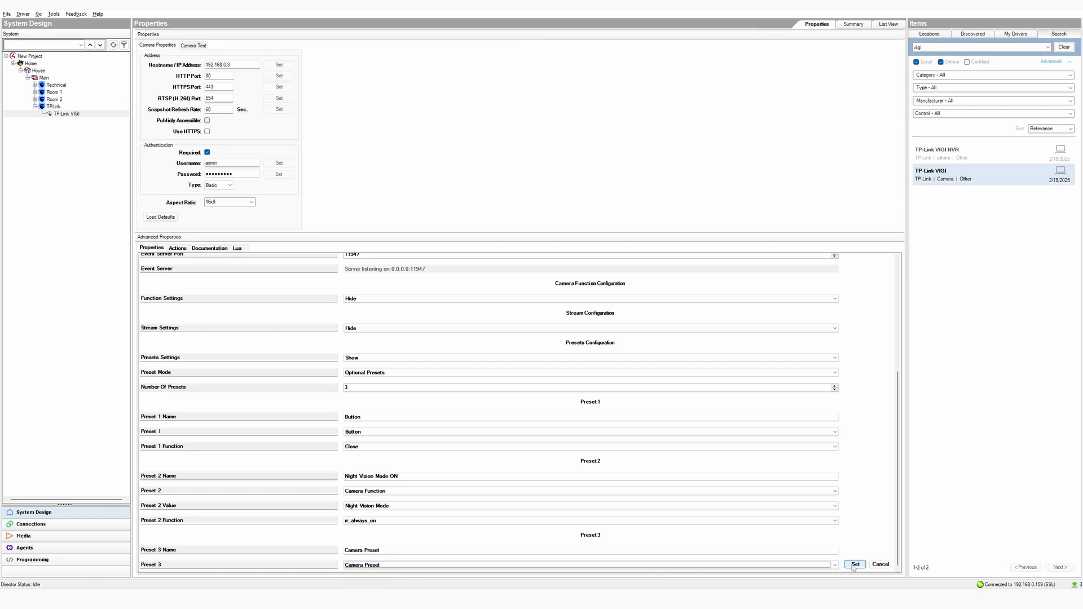
{"action": "left_click", "coordinate": [852, 564]}
{"action": "left_click", "coordinate": [812, 564]}
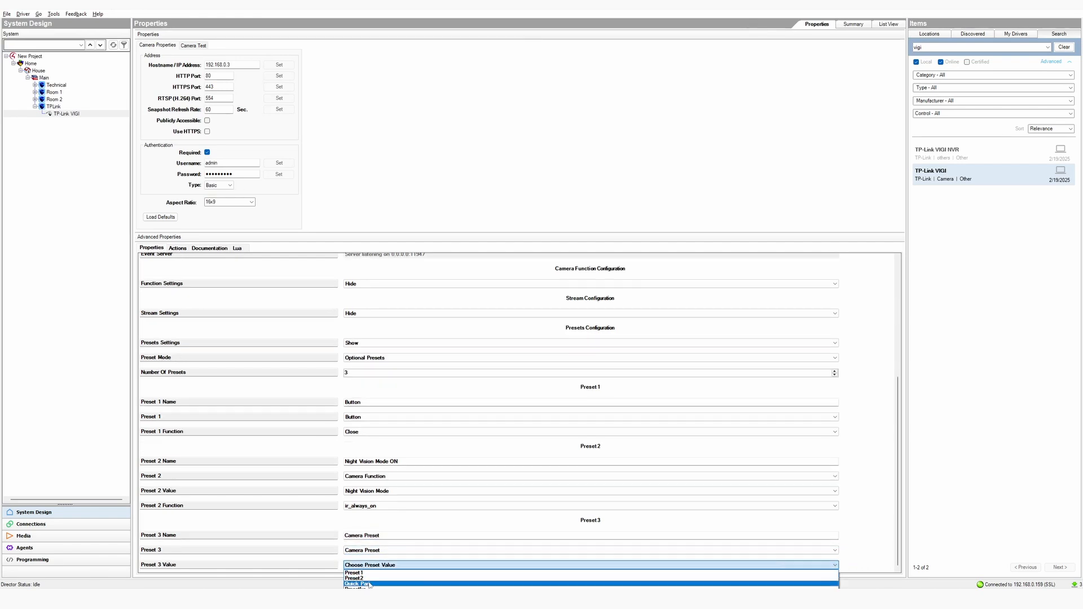
{"action": "left_click", "coordinate": [367, 584]}
{"action": "left_click", "coordinate": [855, 565]}
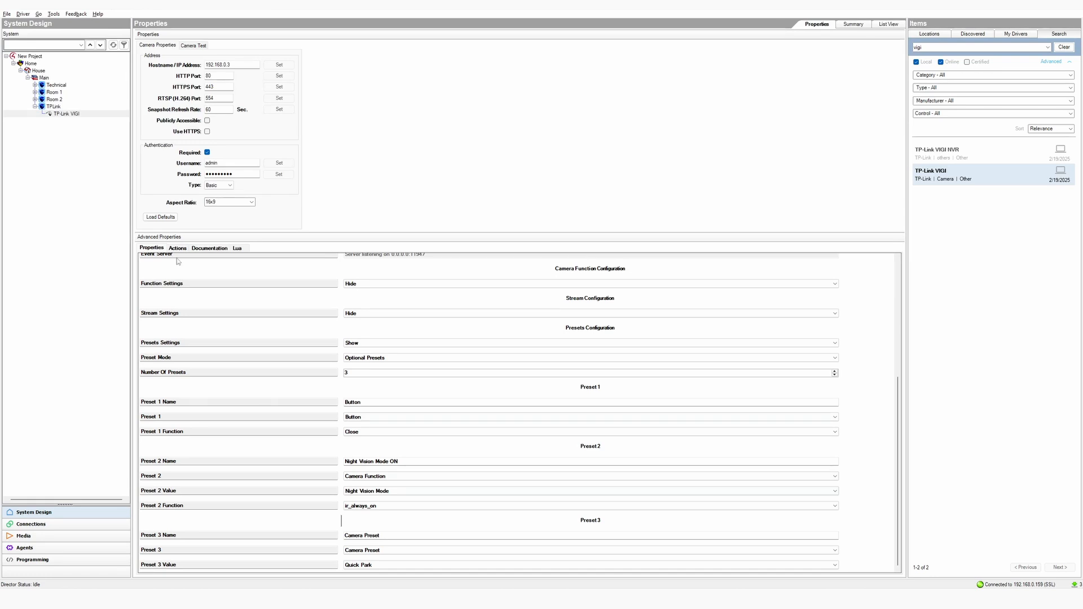
{"action": "left_click", "coordinate": [73, 524]}
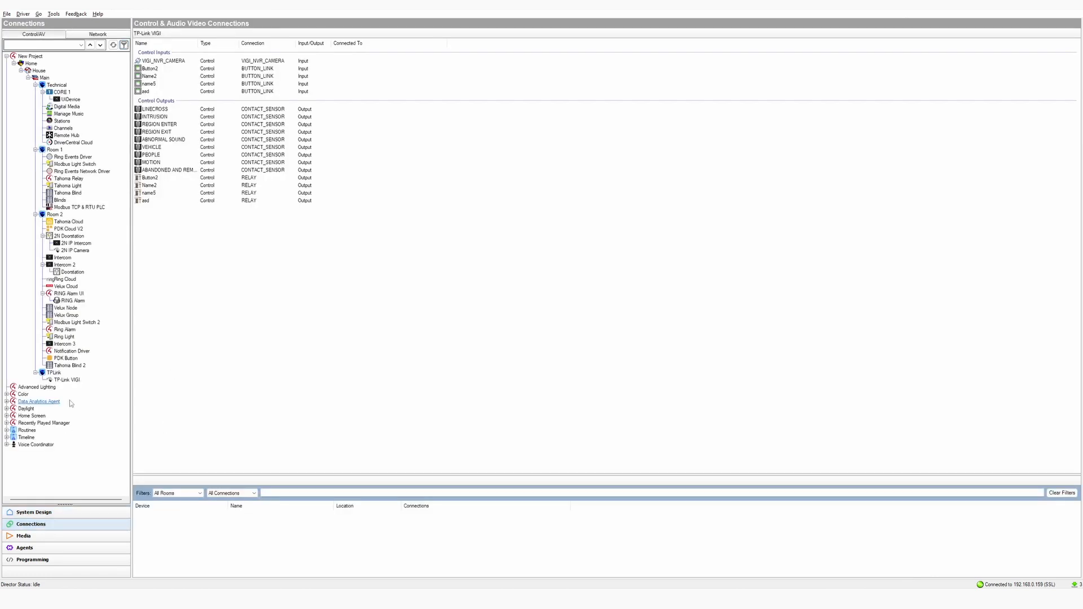
Review the TP-Link VIGI camera's connections in the Connections tree
{"action": "left_click", "coordinate": [69, 380]}
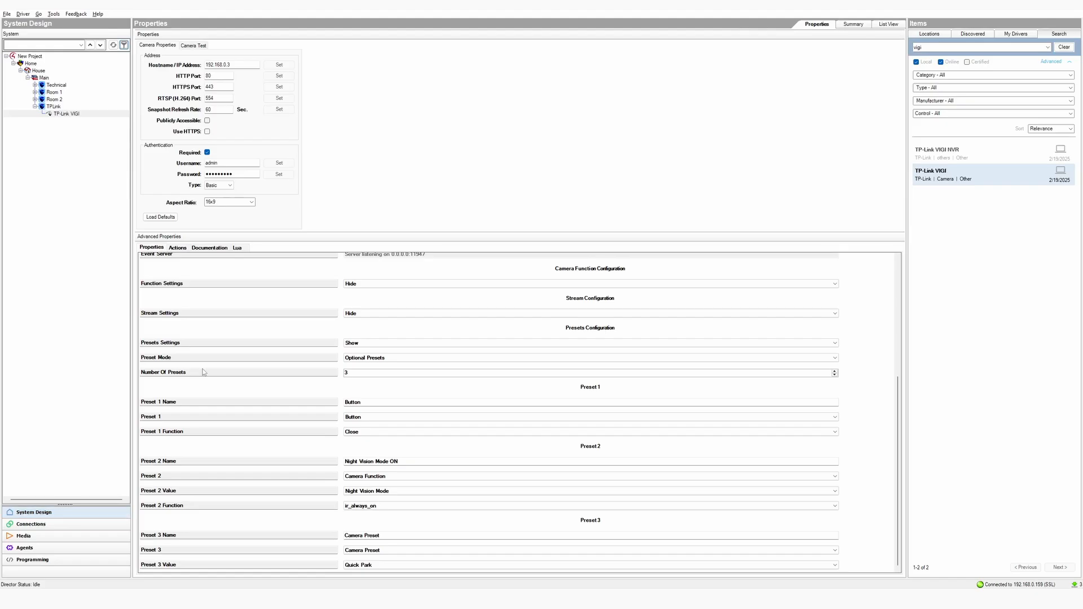
Show the TP-Link VIGI driver's actions, then bring up its events in Programming
{"action": "left_click", "coordinate": [179, 248]}
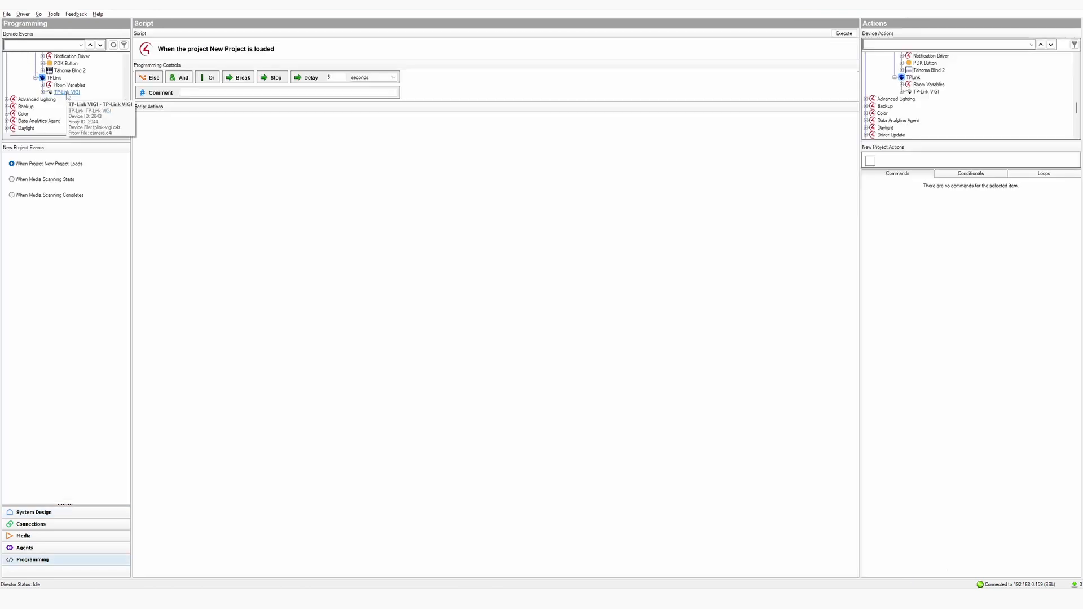
{"action": "left_click", "coordinate": [66, 92]}
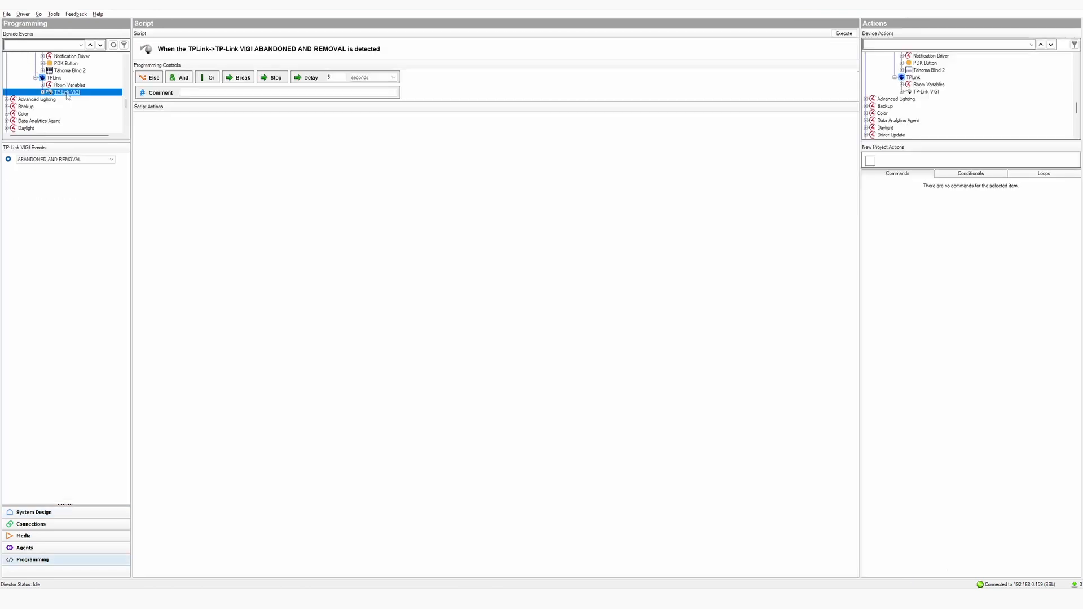
Trigger the script when the camera's LAST_EVENT device variable changes
{"action": "left_click", "coordinate": [87, 160]}
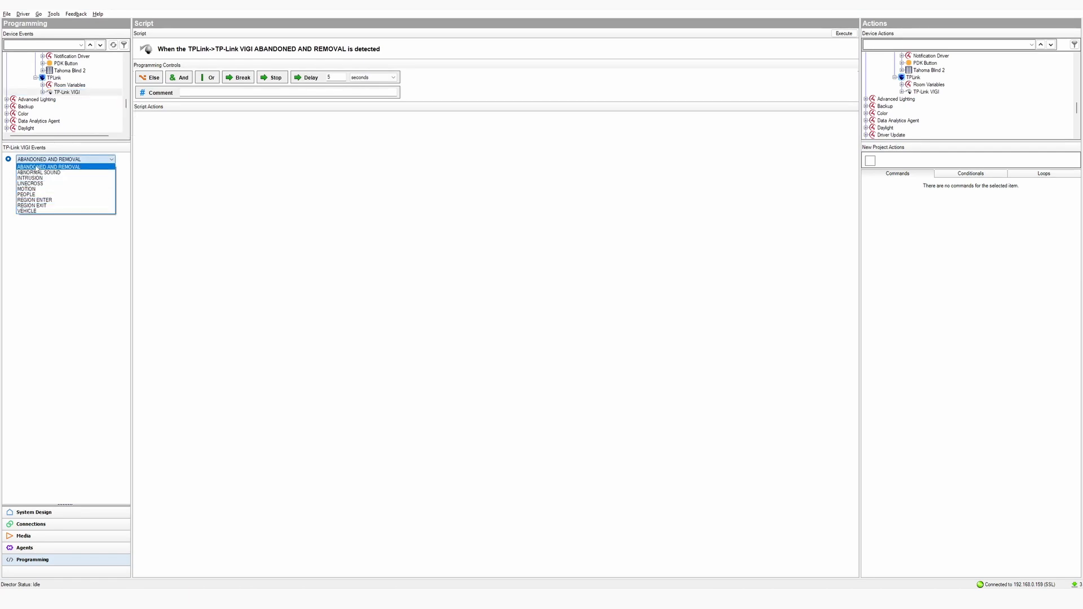
{"action": "left_click", "coordinate": [43, 93]}
{"action": "left_click", "coordinate": [43, 93]}
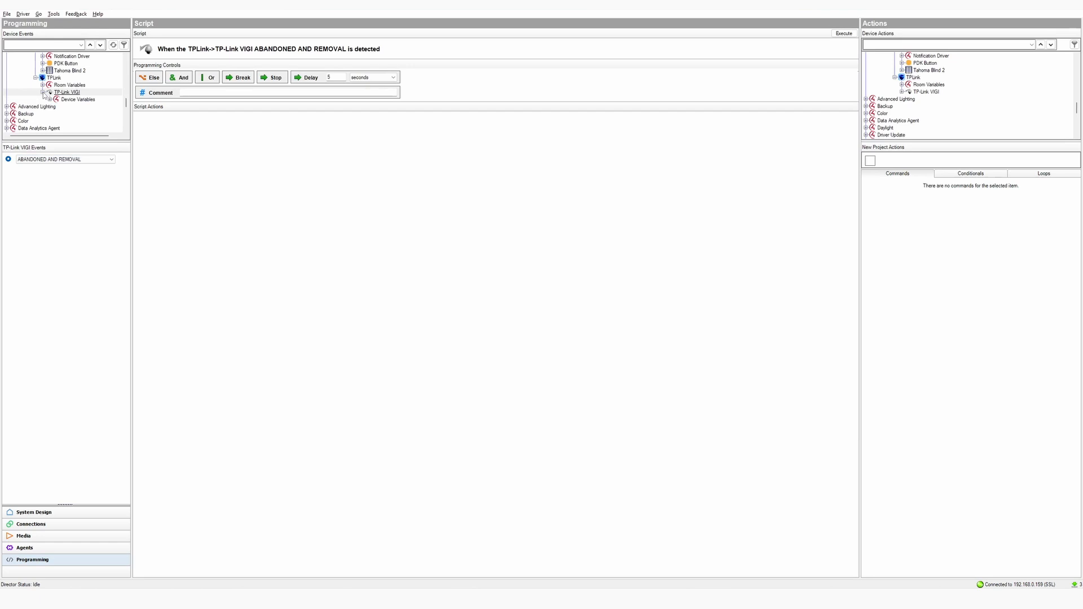
{"action": "left_click", "coordinate": [51, 100]}
{"action": "left_click", "coordinate": [50, 100]}
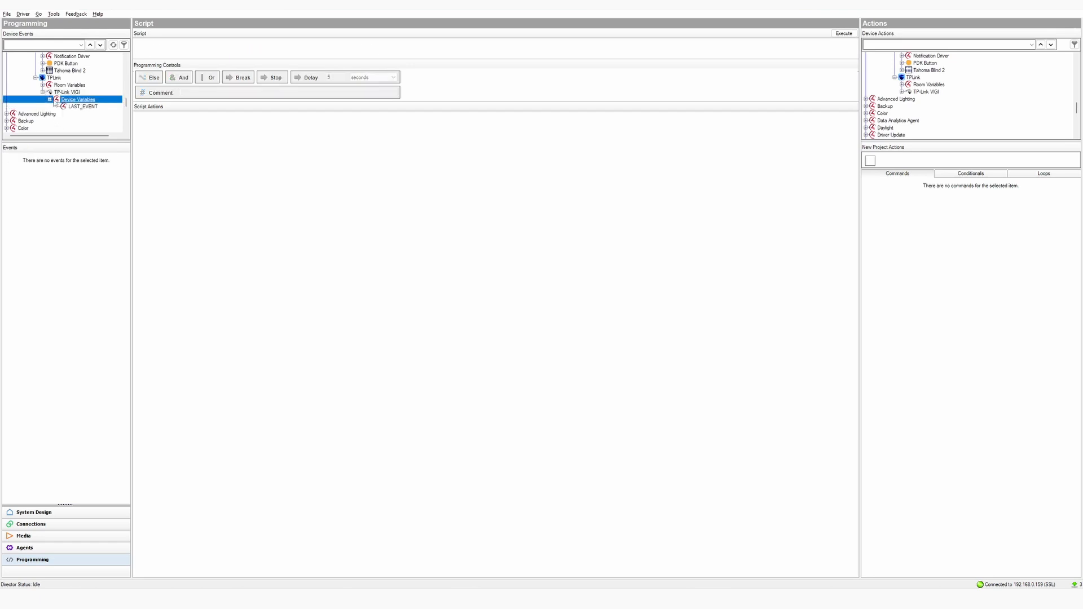
{"action": "left_click", "coordinate": [81, 107]}
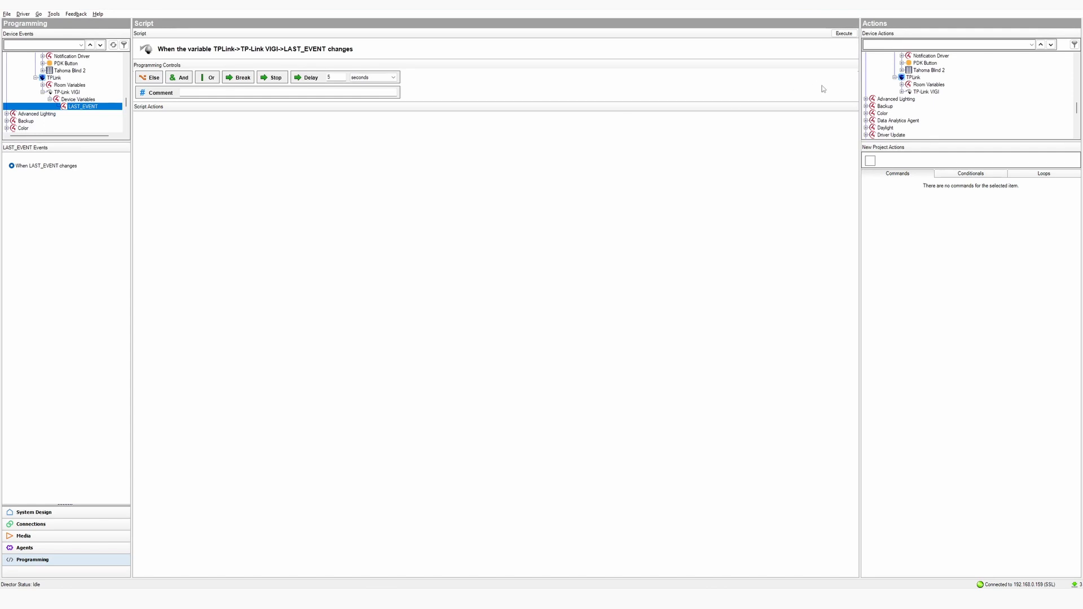
Prepare a device-specific command setting the camera's Night Vision Mode to off
{"action": "left_click", "coordinate": [924, 92]}
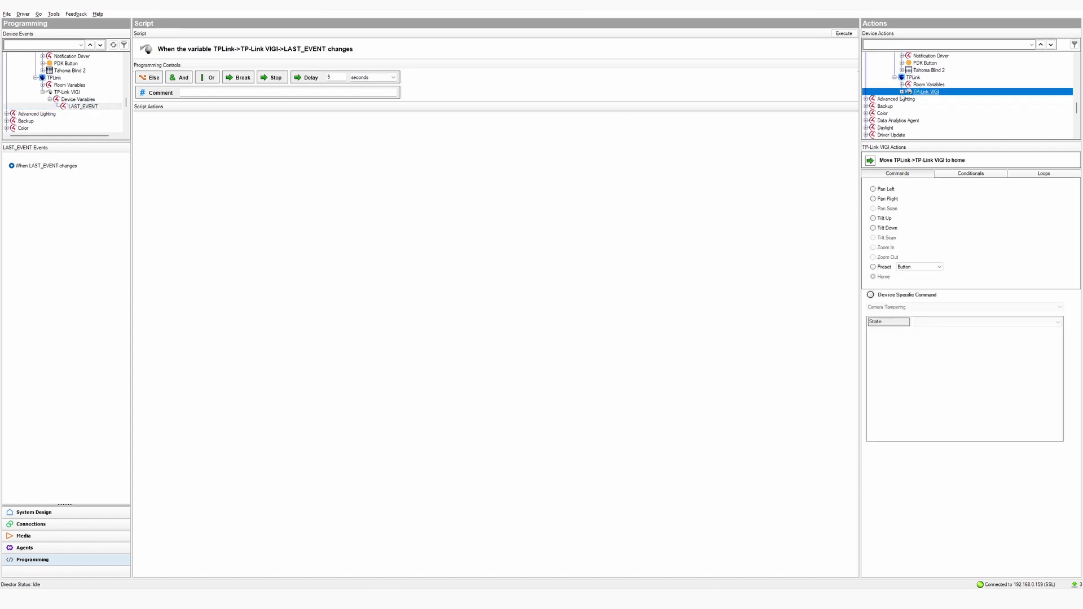
{"action": "left_click", "coordinate": [871, 295]}
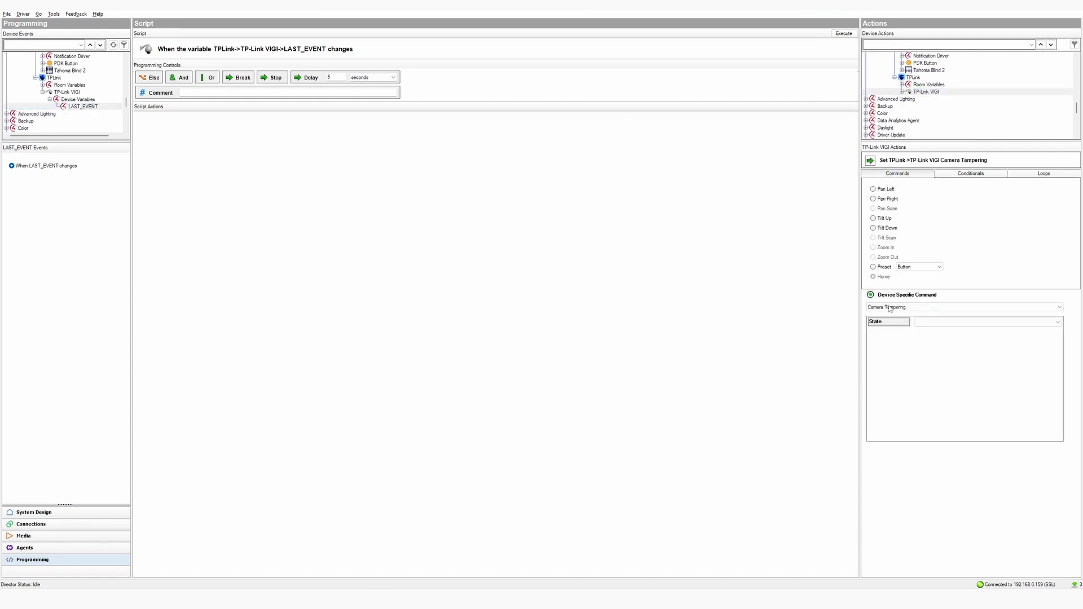
{"action": "left_click", "coordinate": [886, 307]}
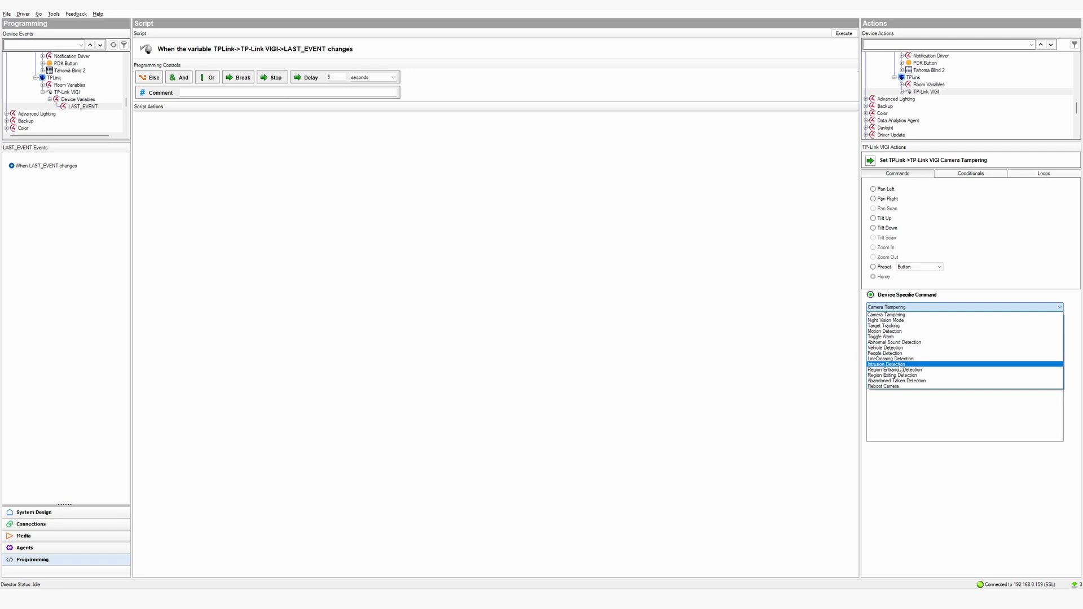
{"action": "left_click", "coordinate": [900, 320]}
{"action": "left_click", "coordinate": [962, 323]}
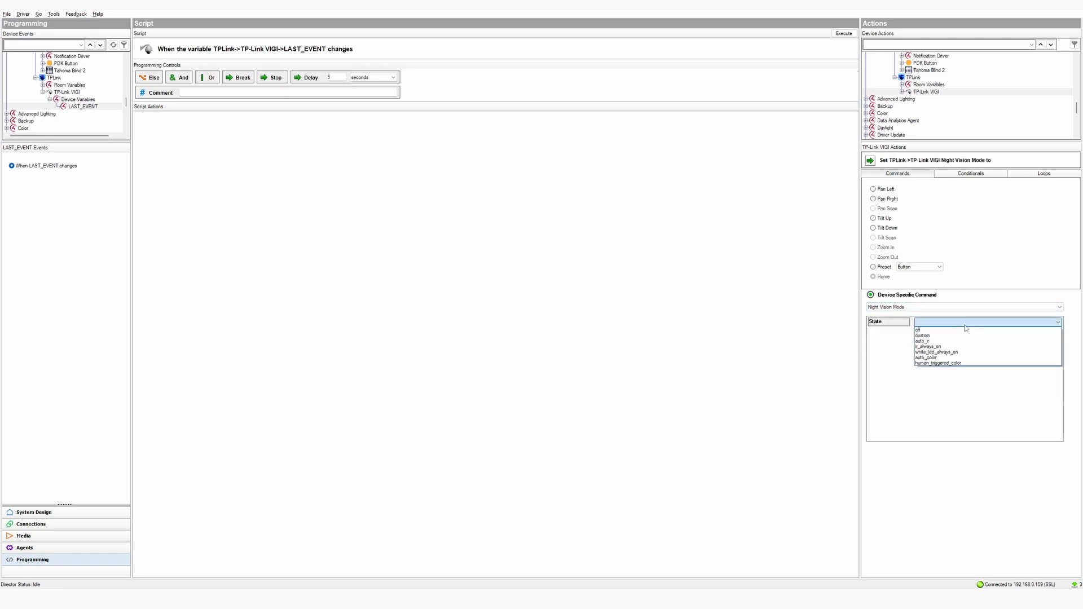
{"action": "left_click", "coordinate": [959, 330]}
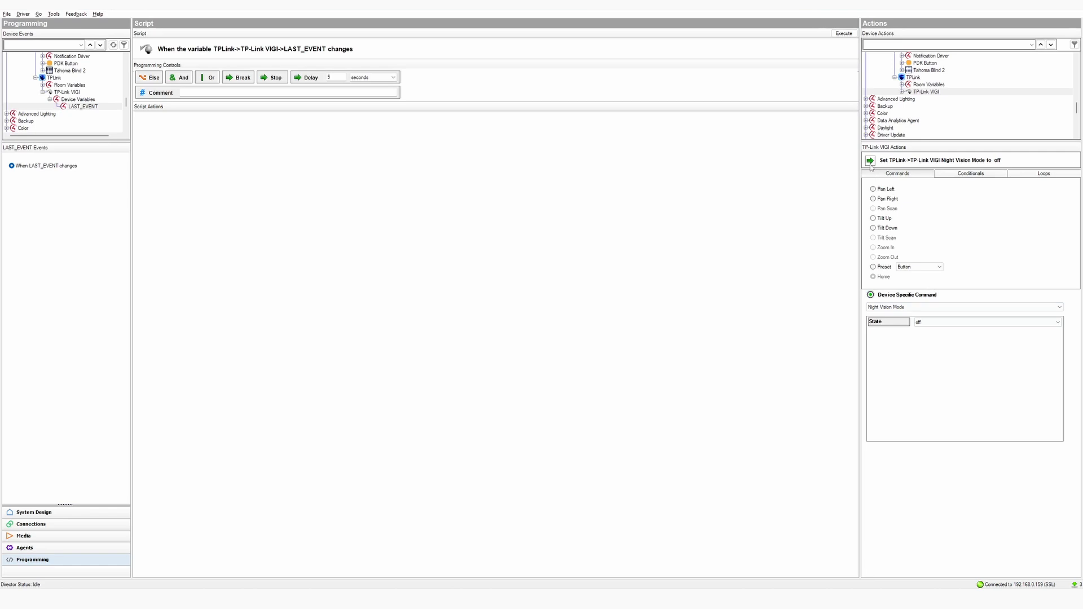
Display system variables and widen the Value column to read the camera's LAST_EVENT
{"action": "left_click", "coordinate": [72, 548]}
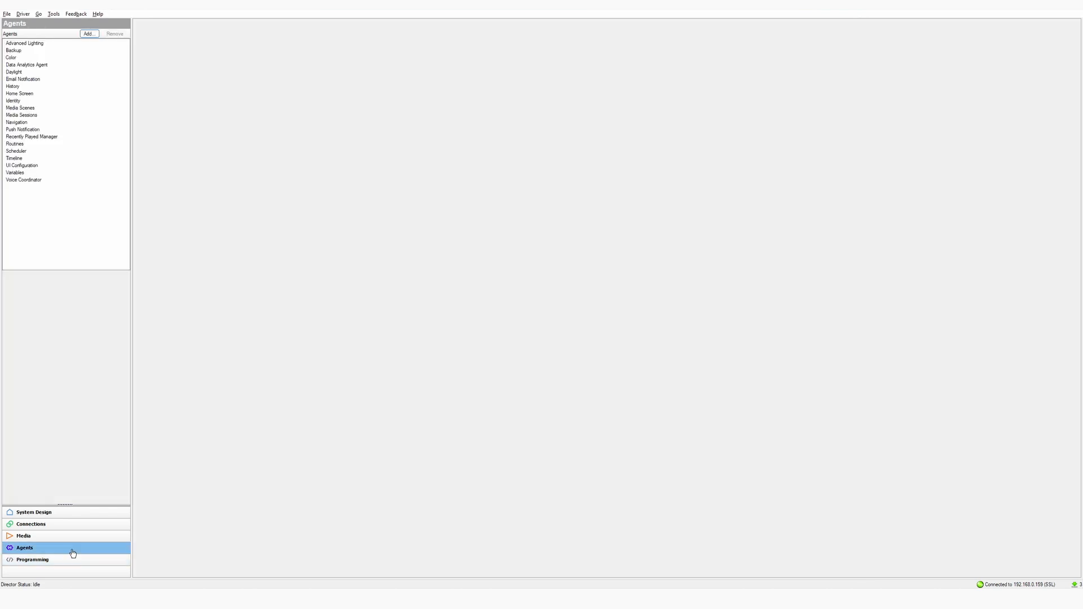
{"action": "left_click", "coordinate": [23, 173]}
{"action": "left_click", "coordinate": [142, 34]}
{"action": "left_click", "coordinate": [243, 569]}
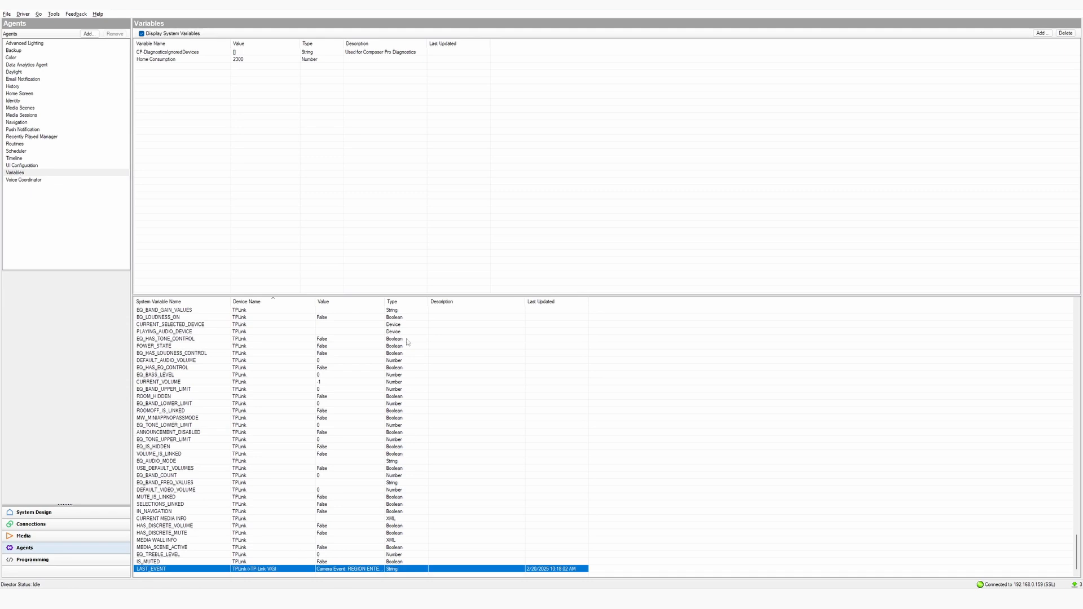
{"action": "left_click_drag", "start_coordinate": [384, 301], "coordinate": [525, 302]}
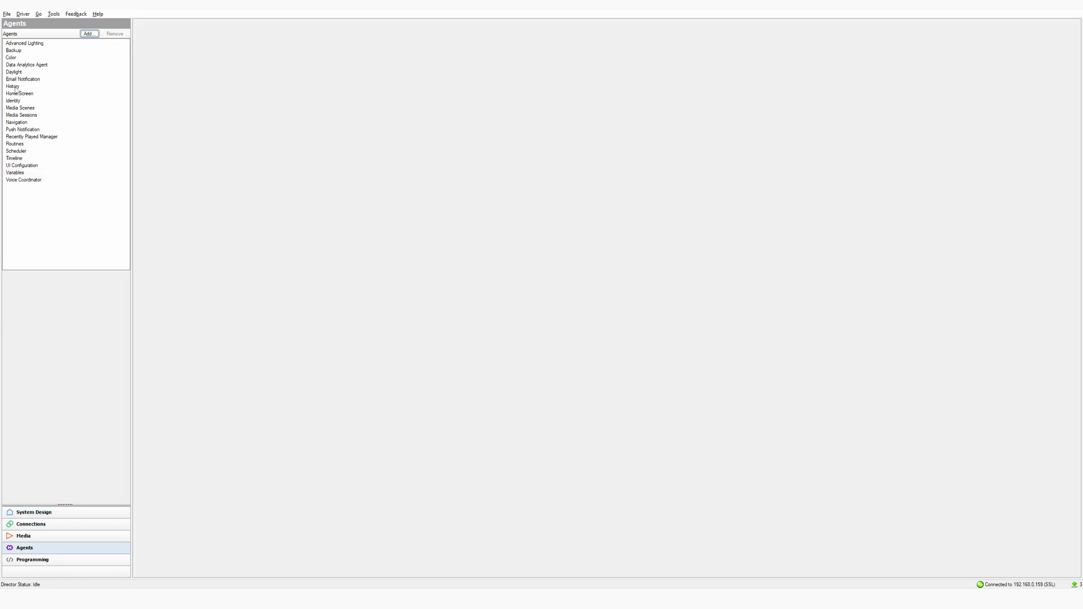
Query History Data to list the 20 recent TP-Link VIGI MOTION events
{"action": "left_click", "coordinate": [15, 87]}
{"action": "left_click", "coordinate": [179, 24]}
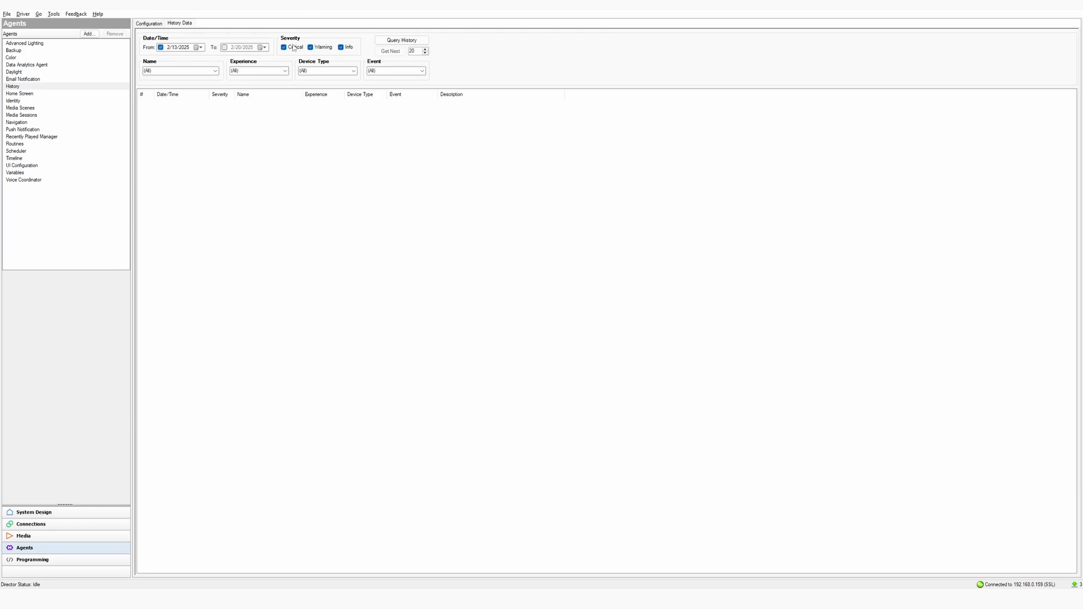
{"action": "left_click", "coordinate": [400, 41]}
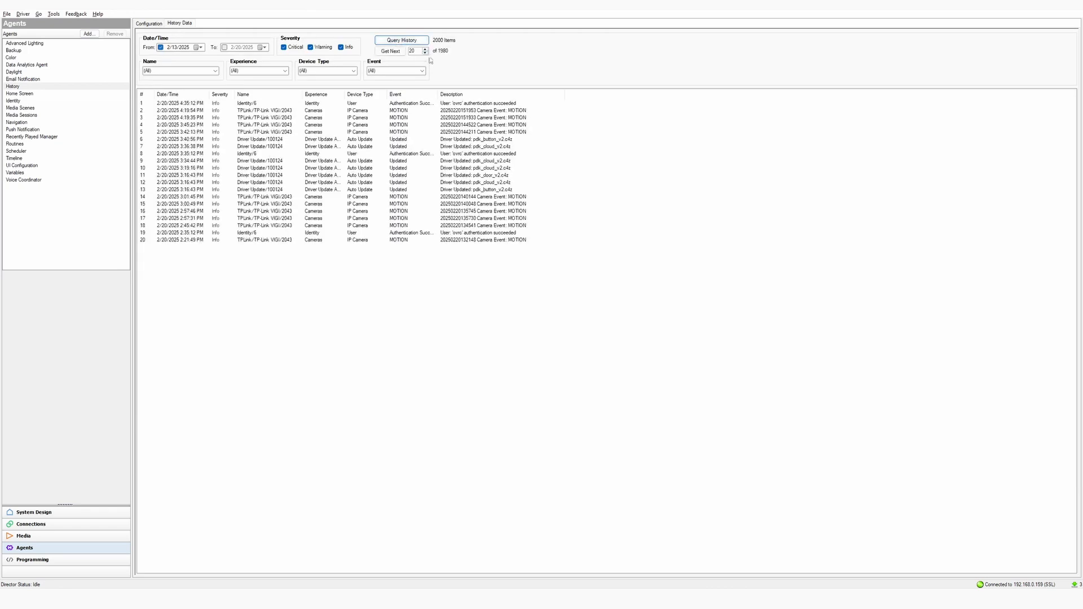
{"action": "left_click", "coordinate": [489, 110]}
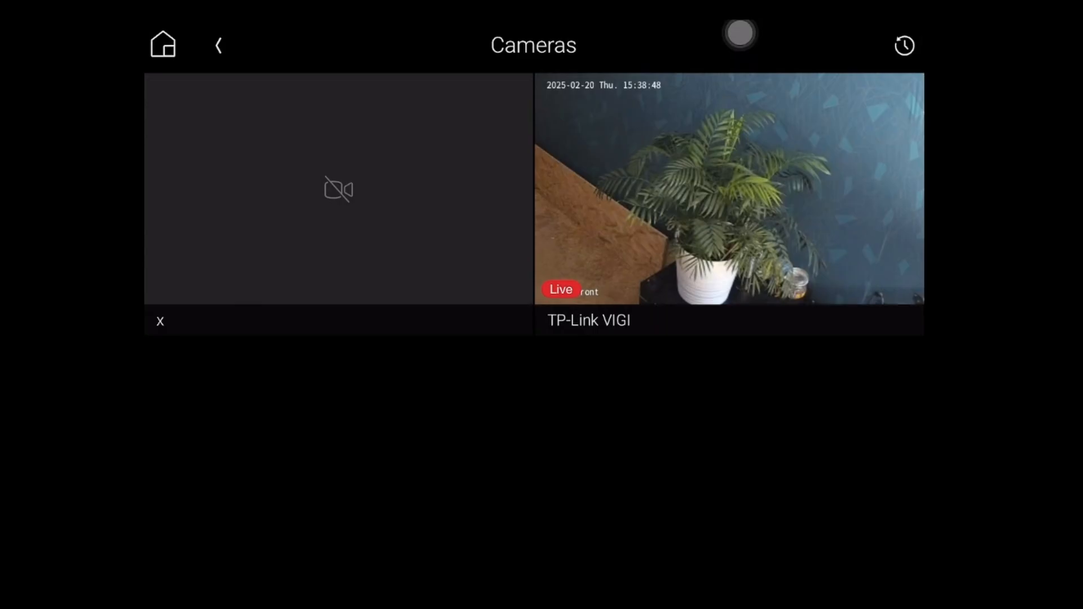
{"action": "left_click", "coordinate": [904, 45]}
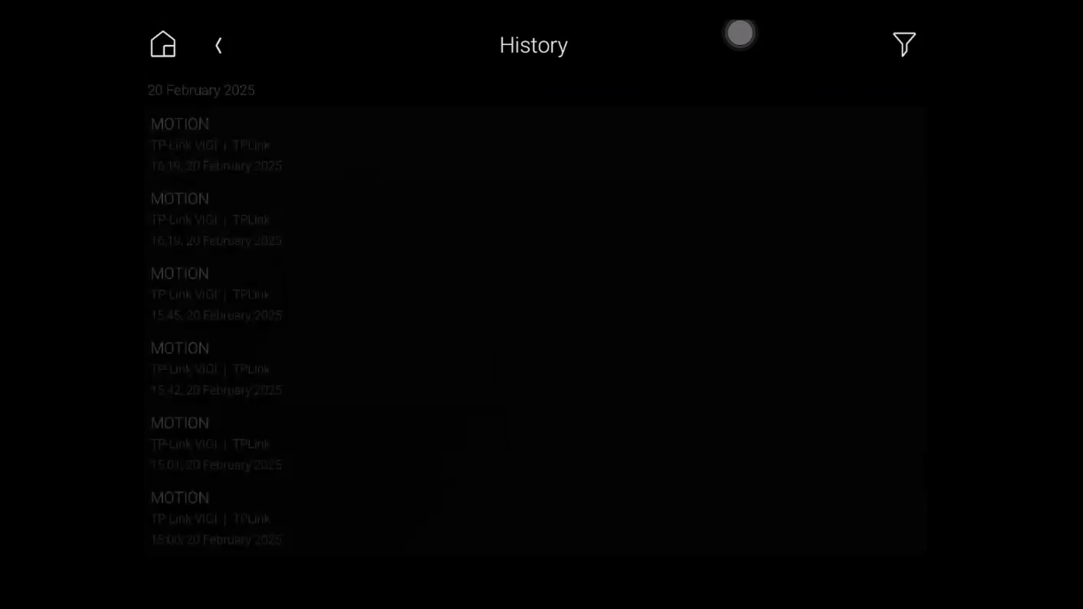
{"action": "scroll", "coordinate": [536, 331], "scroll_direction": "down", "scroll_amount": 3}
{"action": "scroll", "coordinate": [536, 331], "scroll_direction": "up", "scroll_amount": 3}
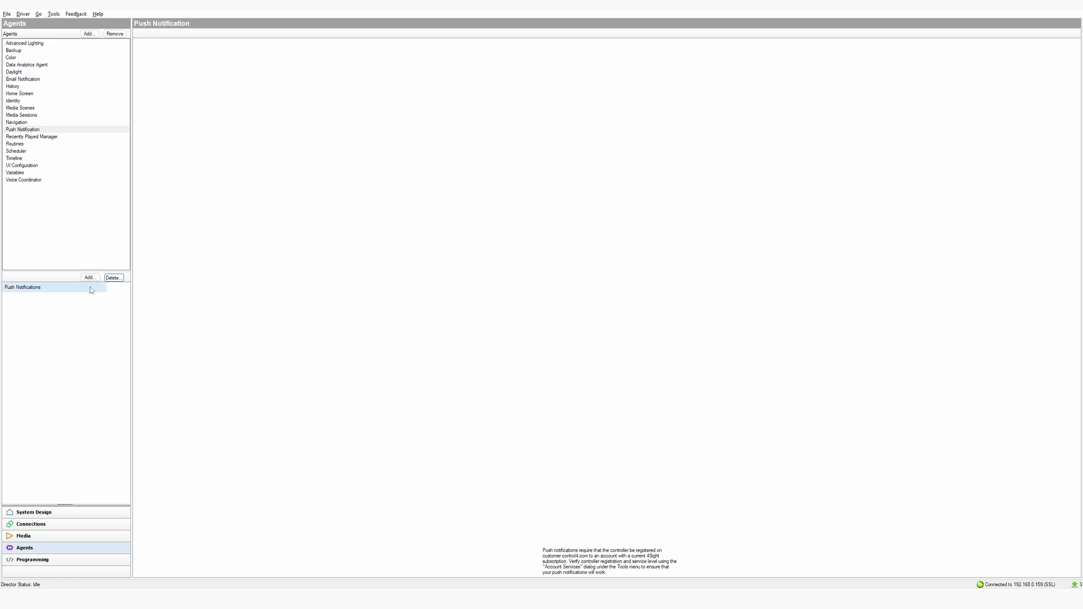
{"action": "left_click", "coordinate": [90, 278]}
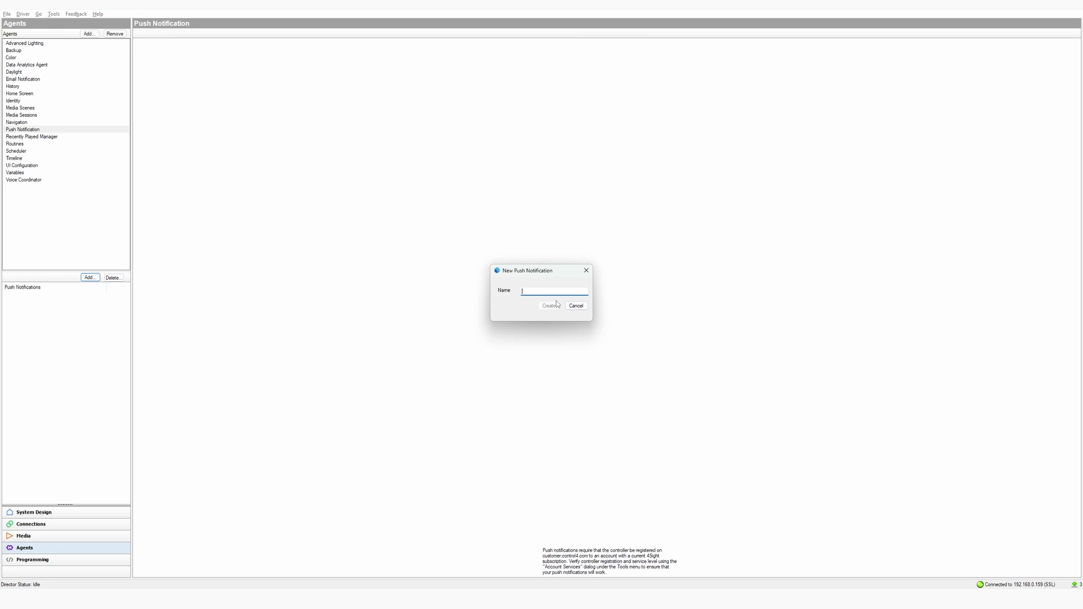
Create the Camera Event push notification with category Security and severity Informational, then begin its subject
{"action": "type", "text": "Camera Event"}
{"action": "left_click", "coordinate": [557, 306]}
{"action": "left_click", "coordinate": [242, 76]}
{"action": "left_click", "coordinate": [240, 85]}
{"action": "left_click", "coordinate": [240, 84]}
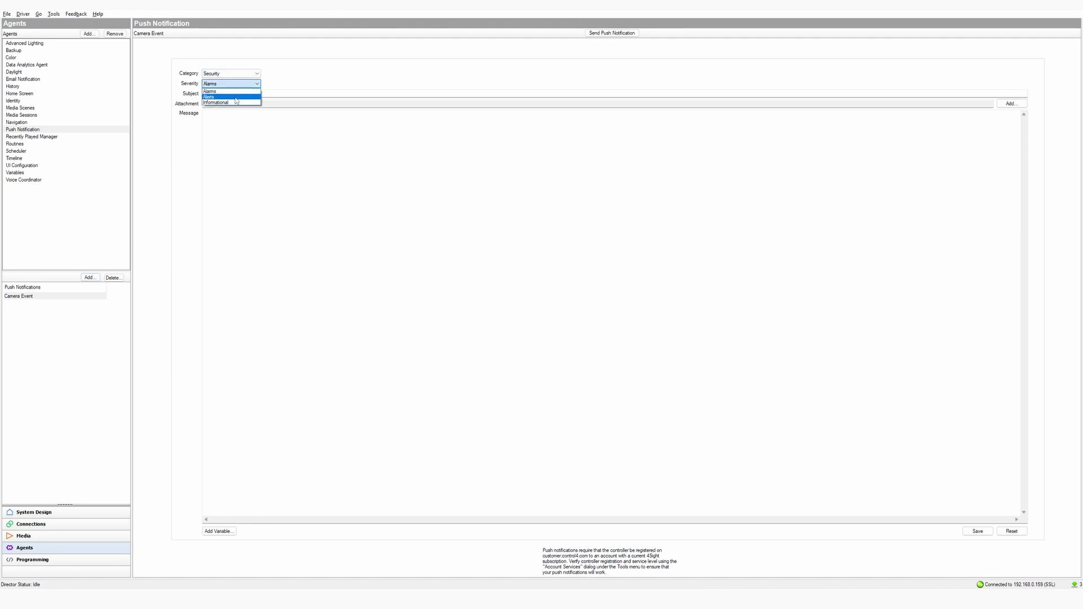
{"action": "left_click", "coordinate": [236, 101]}
{"action": "left_click", "coordinate": [231, 93]}
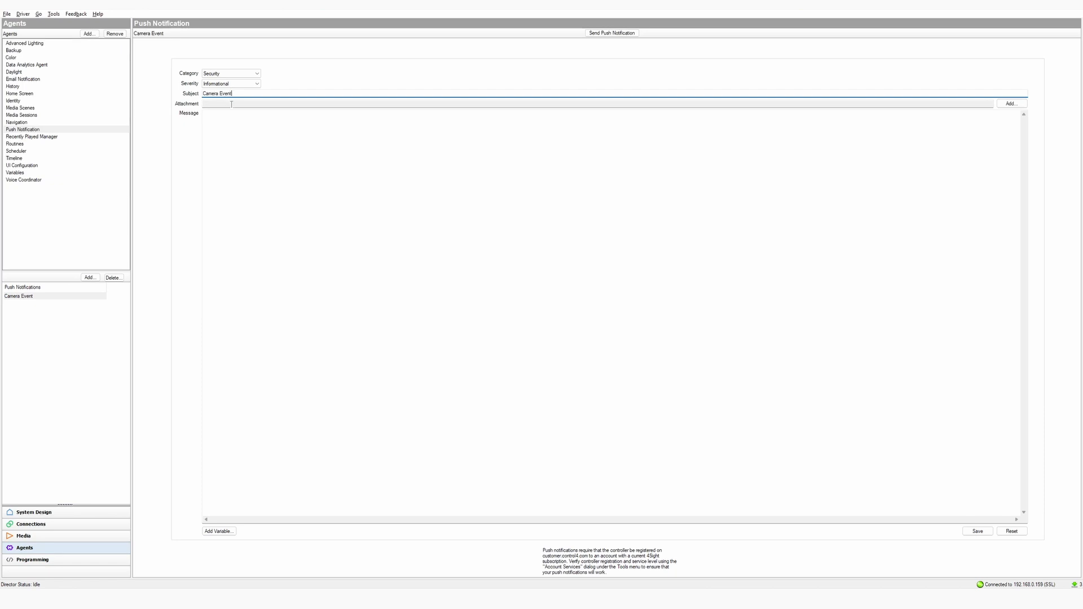
Attach the TP-Link VIGI camera's Event Snapshot to the notification
{"action": "left_click", "coordinate": [1012, 103]}
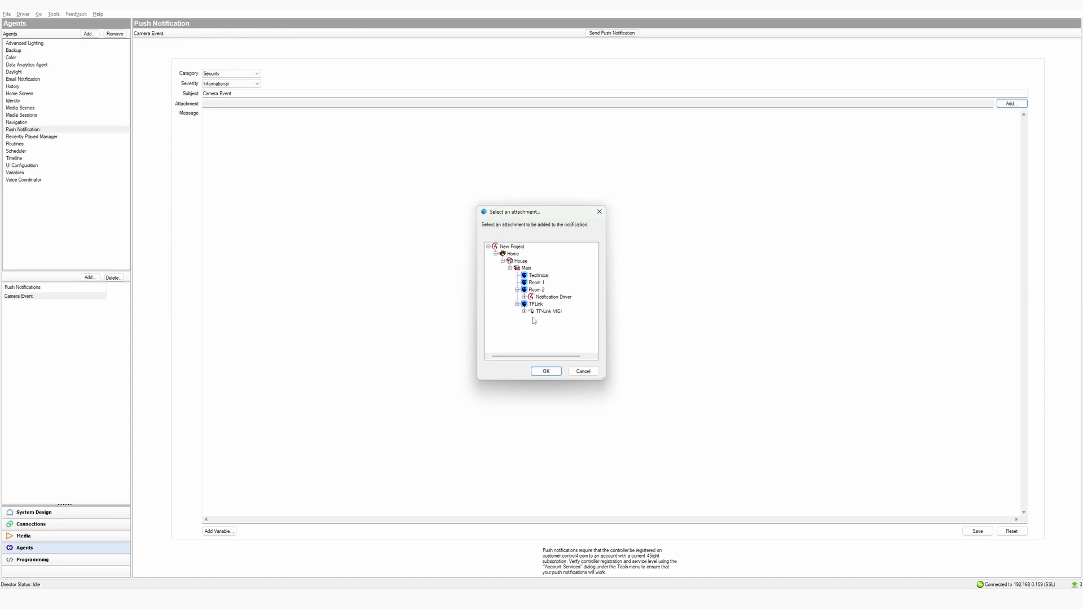
{"action": "double_click", "coordinate": [547, 312]}
{"action": "left_click", "coordinate": [558, 319]}
{"action": "left_click", "coordinate": [547, 372]}
Insert the VIGI LAST_EVENT device variable into the message and save the notification
{"action": "left_click", "coordinate": [219, 532]}
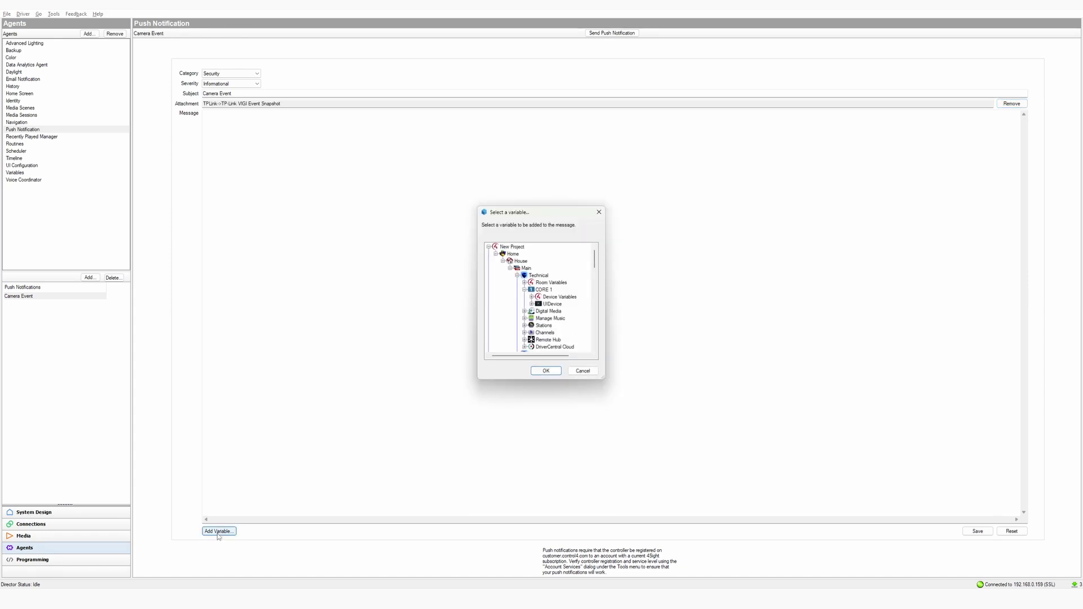
{"action": "scroll", "coordinate": [551, 327], "scroll_direction": "down", "scroll_amount": 10}
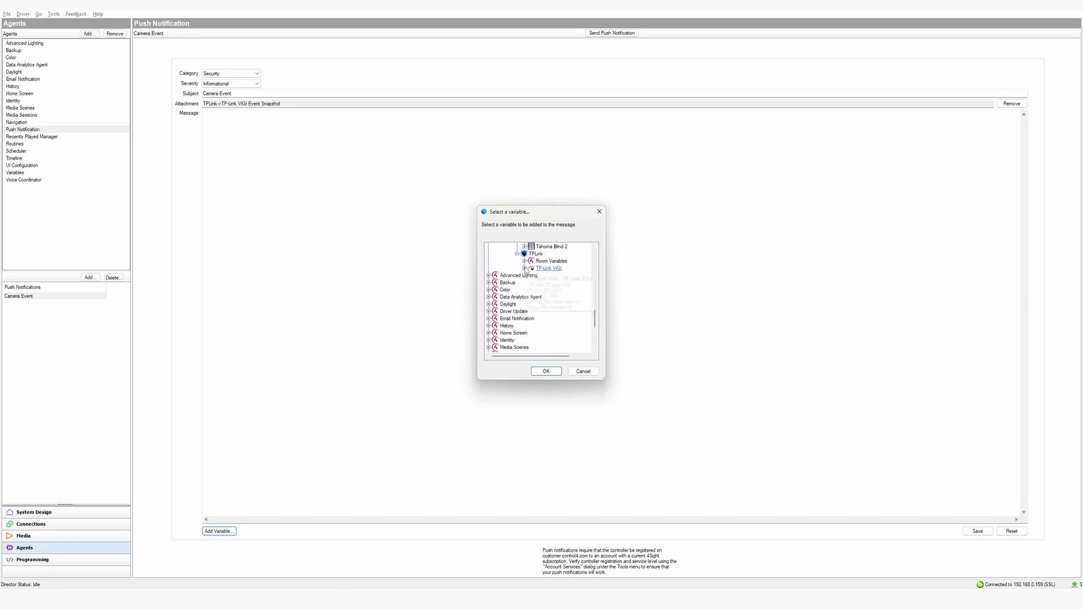
{"action": "left_click", "coordinate": [524, 268]}
{"action": "left_click", "coordinate": [531, 275]}
{"action": "left_click", "coordinate": [552, 283]}
{"action": "left_click", "coordinate": [546, 371]}
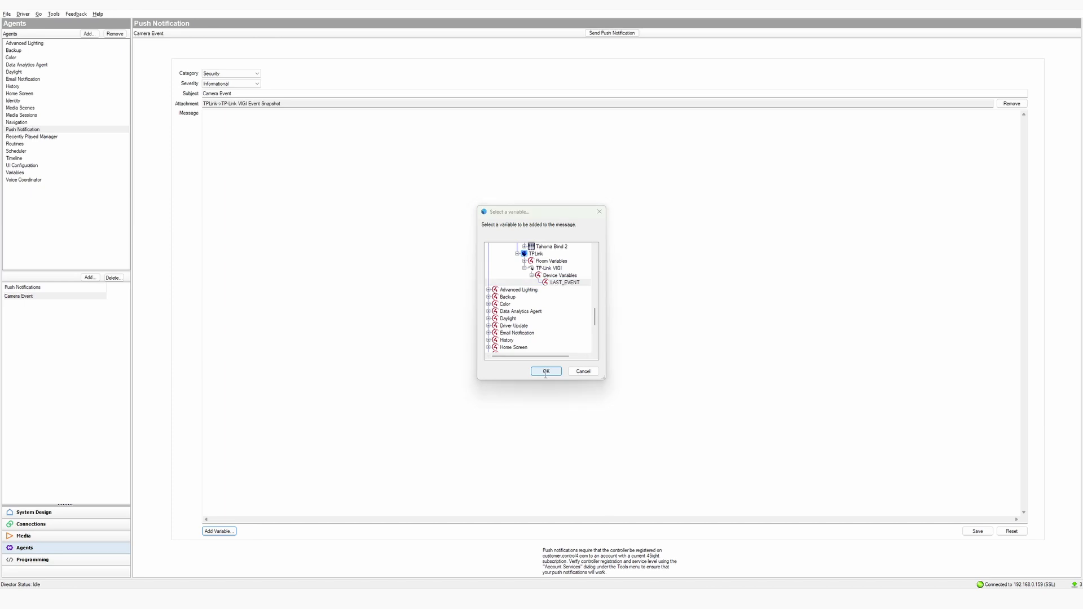
{"action": "left_click", "coordinate": [977, 531]}
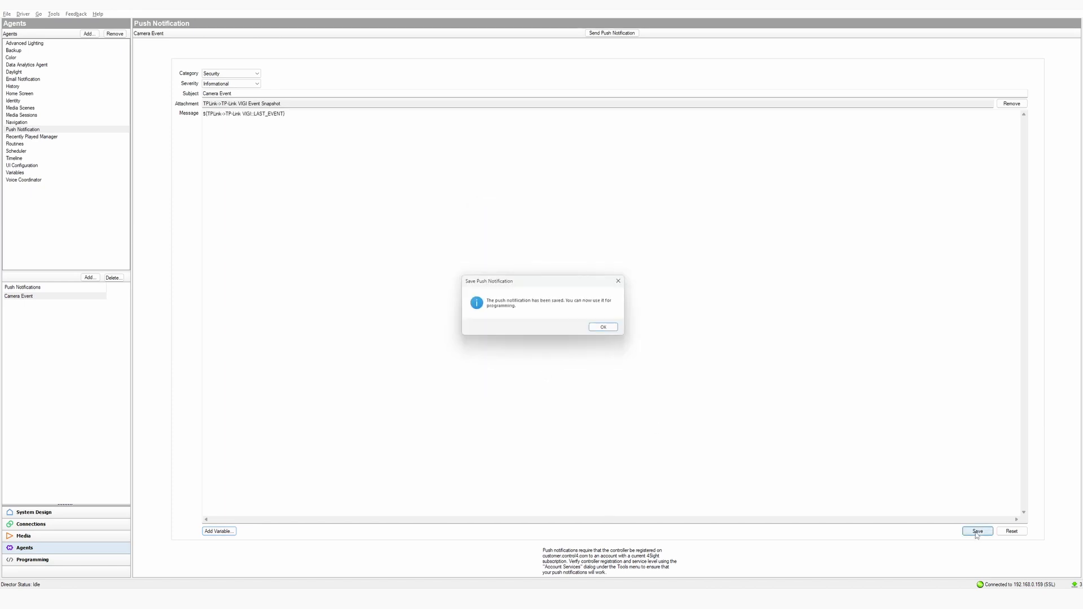
{"action": "left_click", "coordinate": [608, 329]}
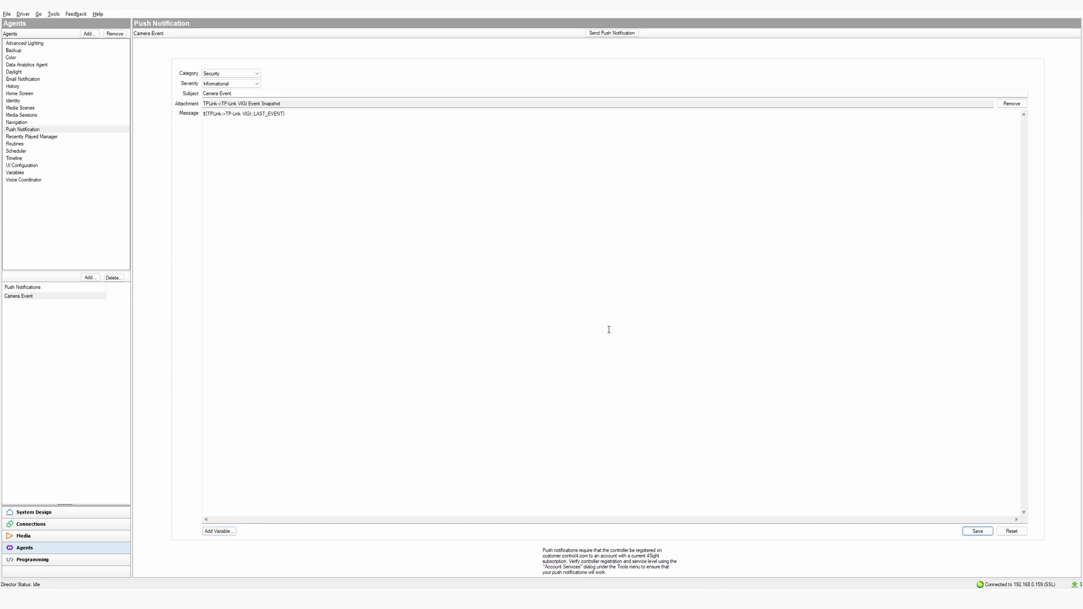
Add a Send Push Notification 'Camera Event' action to the TP-Link VIGI MOTION event script
{"action": "left_click", "coordinate": [32, 560]}
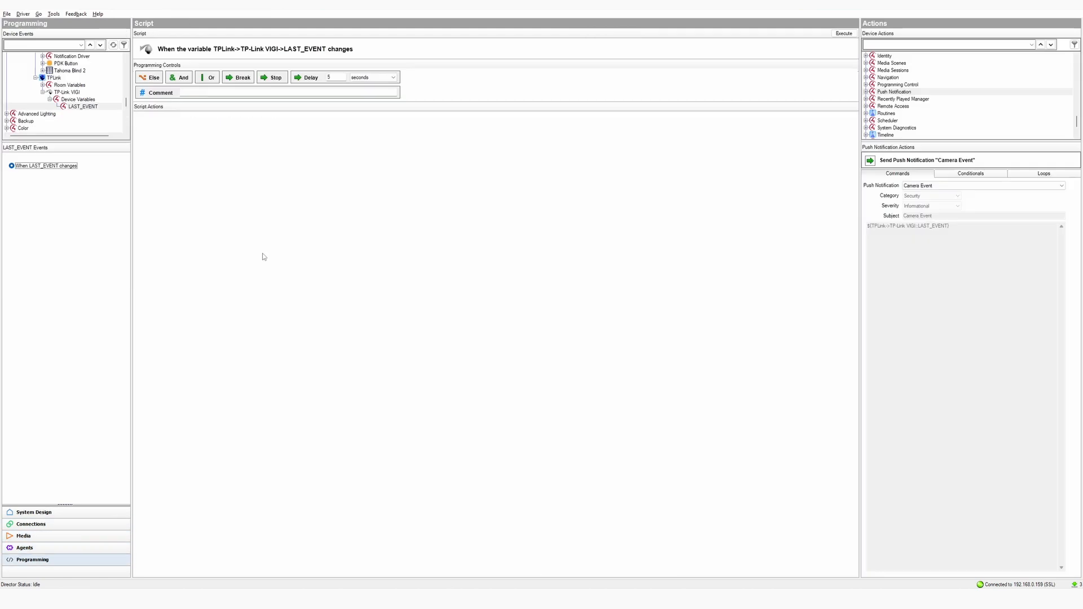
{"action": "left_click", "coordinate": [64, 92]}
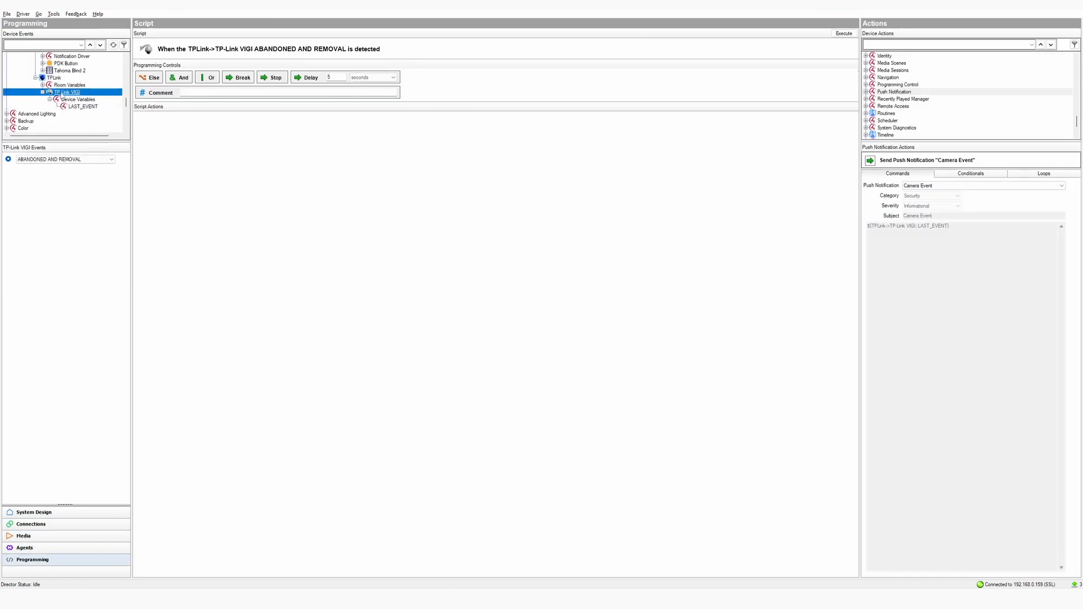
{"action": "left_click", "coordinate": [94, 159]}
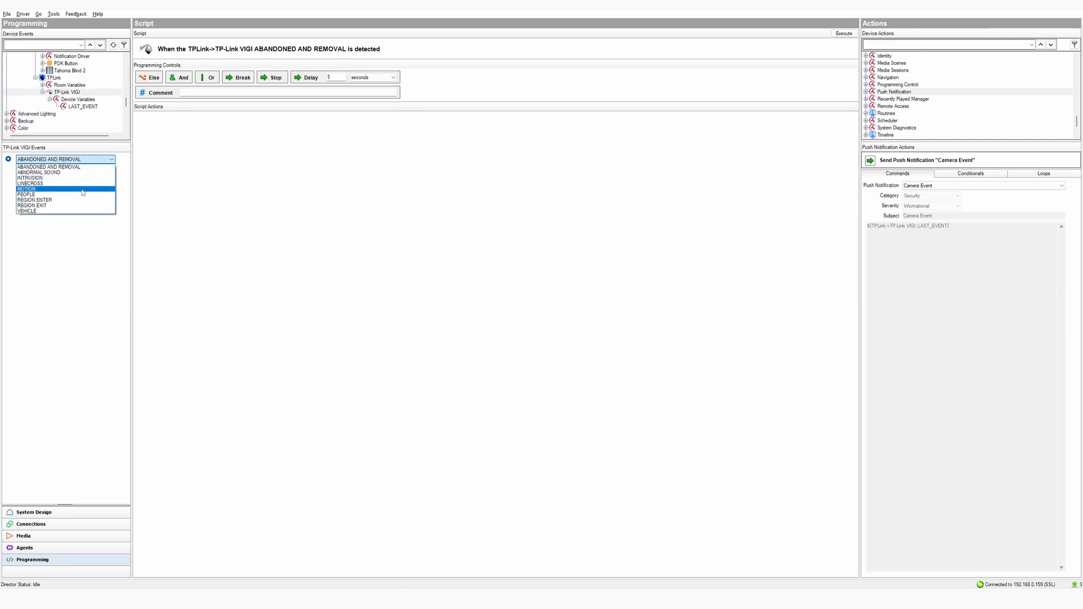
{"action": "left_click", "coordinate": [83, 190]}
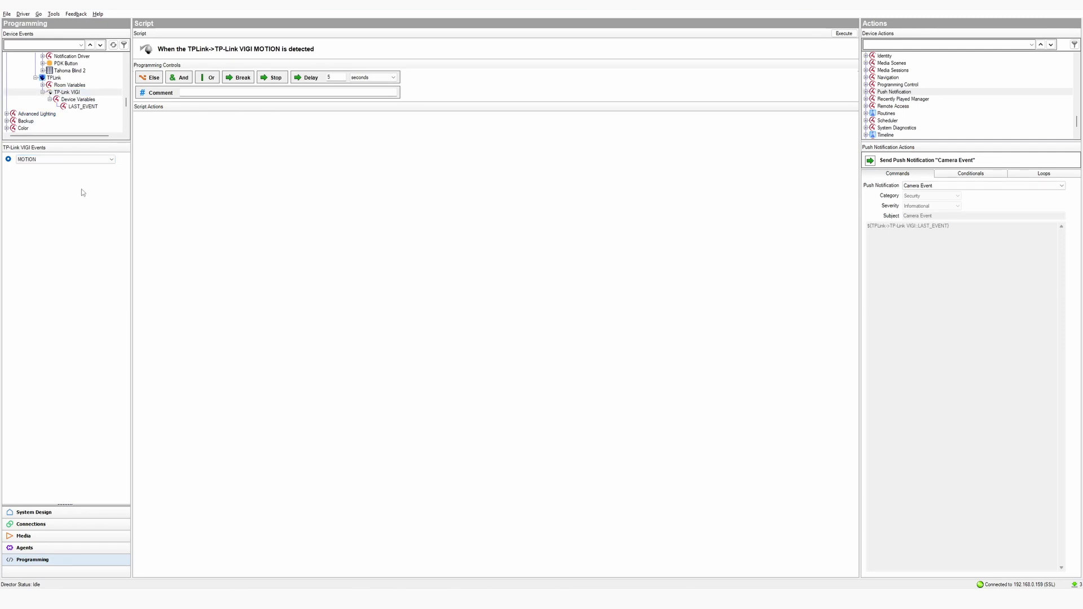
{"action": "left_click", "coordinate": [894, 92]}
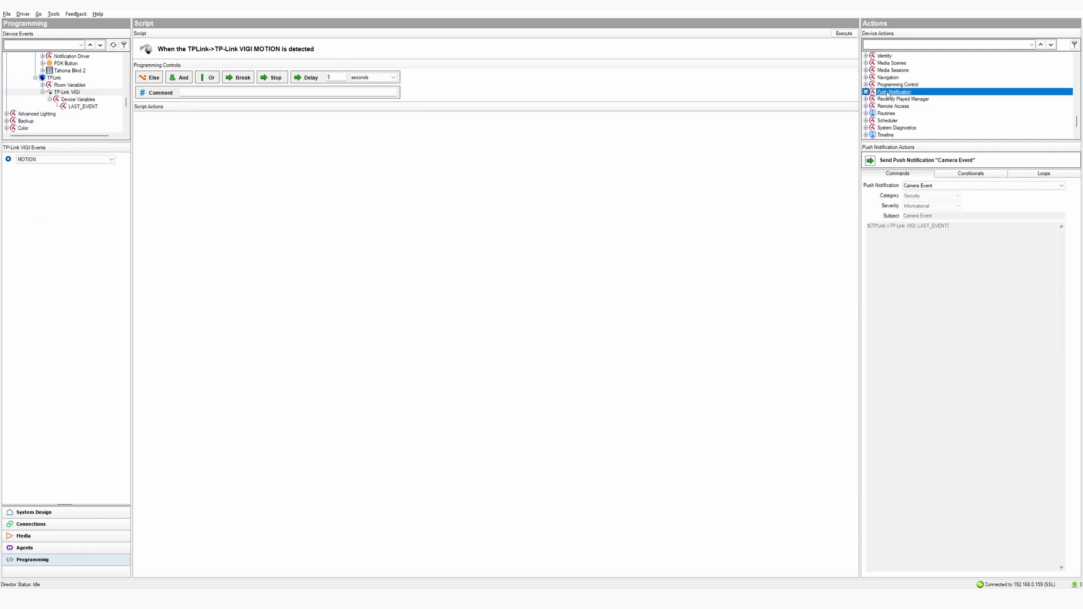
{"action": "left_click", "coordinate": [939, 188]}
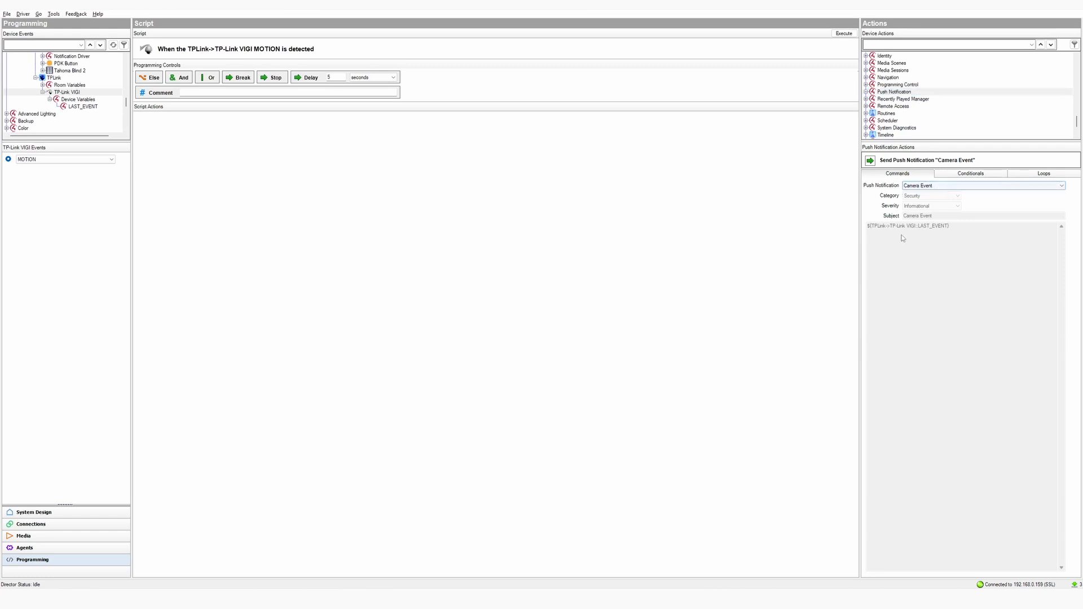
{"action": "left_click_drag", "start_coordinate": [871, 162], "coordinate": [351, 165]}
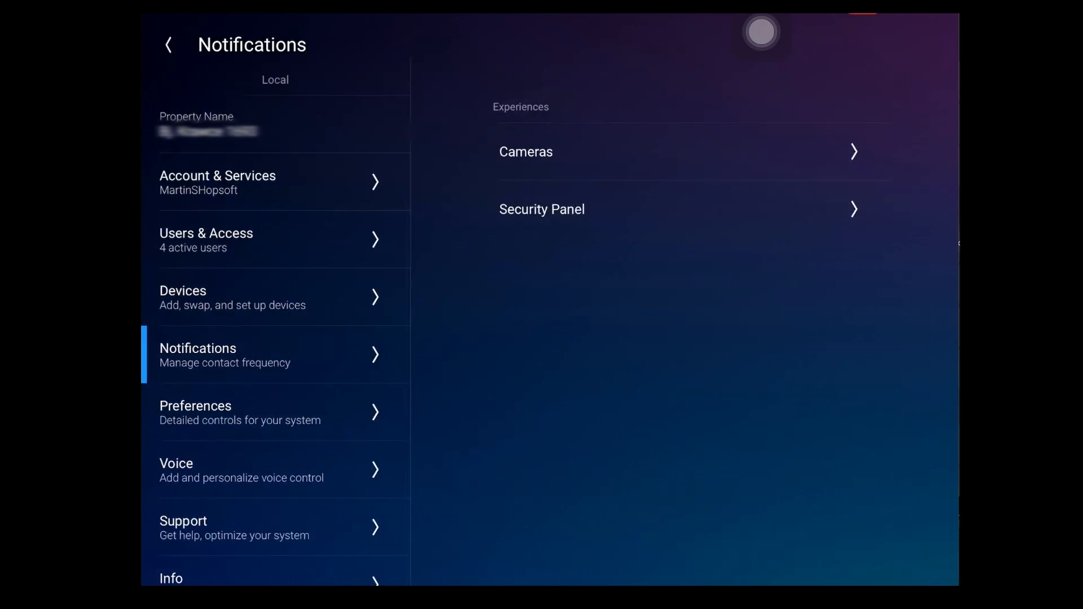
Enable TP-Link VIGI camera notifications for the MOTION, PEOPLE and VEHICLE events
{"action": "left_click", "coordinate": [676, 152]}
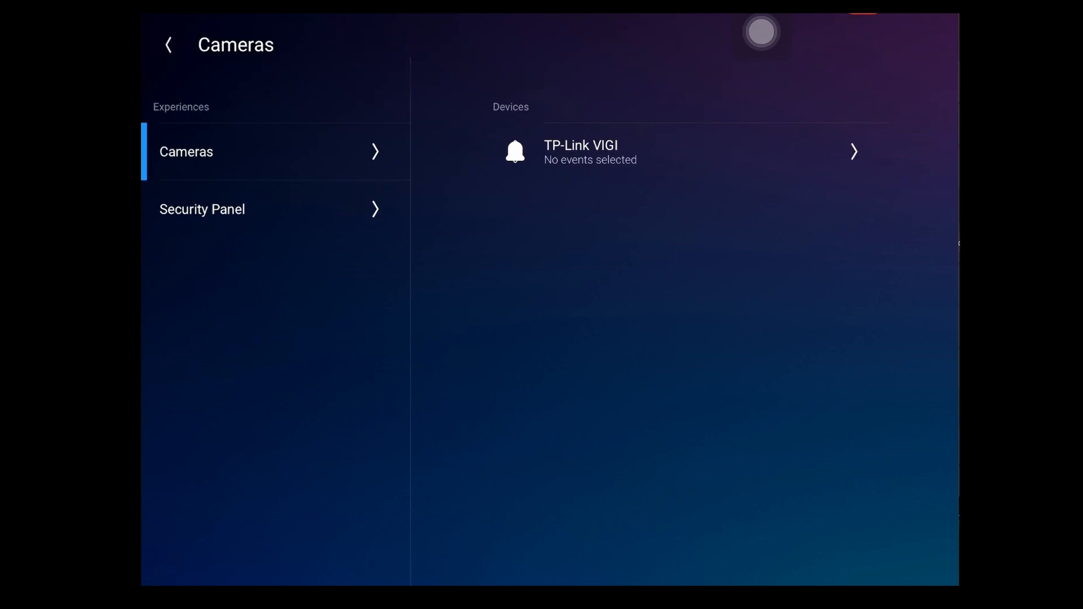
{"action": "left_click", "coordinate": [676, 151]}
{"action": "scroll", "coordinate": [685, 330], "scroll_direction": "down", "scroll_amount": 1}
{"action": "left_click", "coordinate": [854, 354]}
{"action": "left_click", "coordinate": [854, 412]}
{"action": "left_click", "coordinate": [854, 582]}
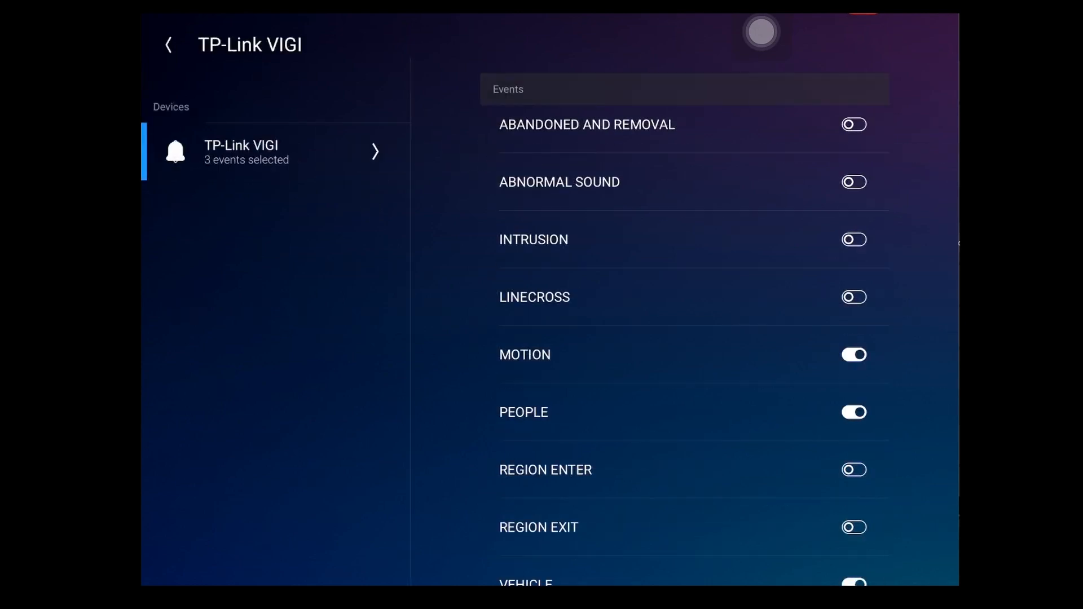
{"action": "scroll", "coordinate": [684, 330], "scroll_direction": "down", "scroll_amount": 1}
{"action": "scroll", "coordinate": [685, 330], "scroll_direction": "up", "scroll_amount": 2}
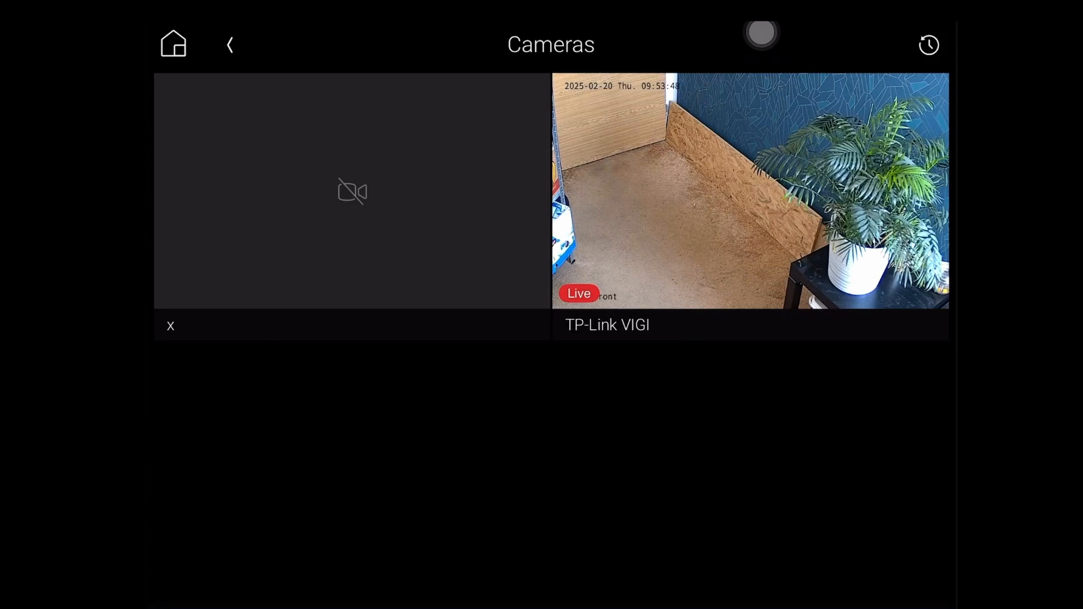
Open the TP-Link VIGI live view, zoom in and pan right with PTZ controls
{"action": "left_click", "coordinate": [750, 191]}
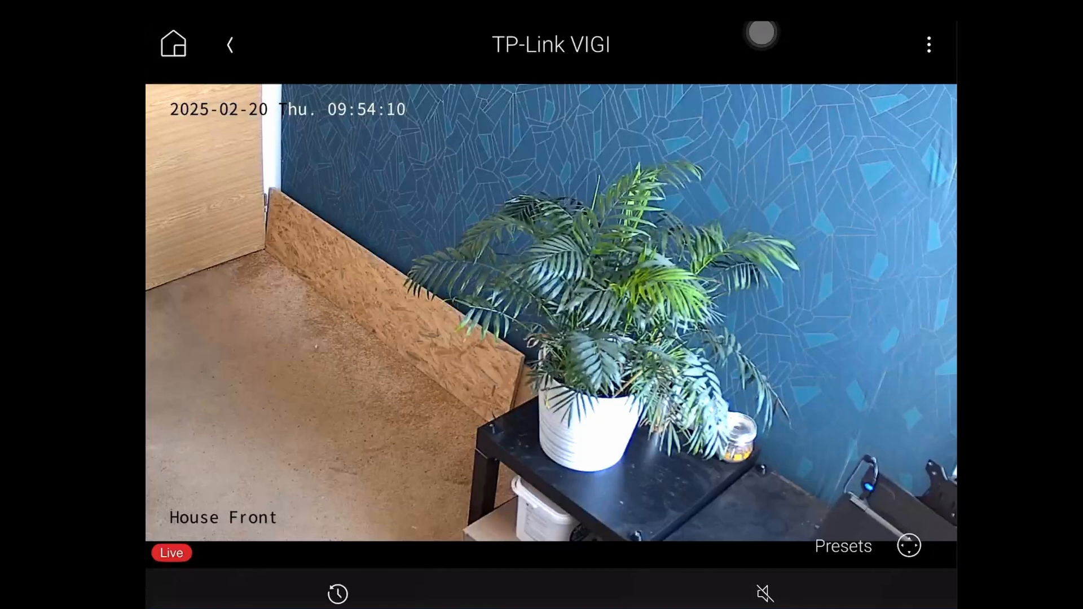
{"action": "left_click", "coordinate": [909, 546]}
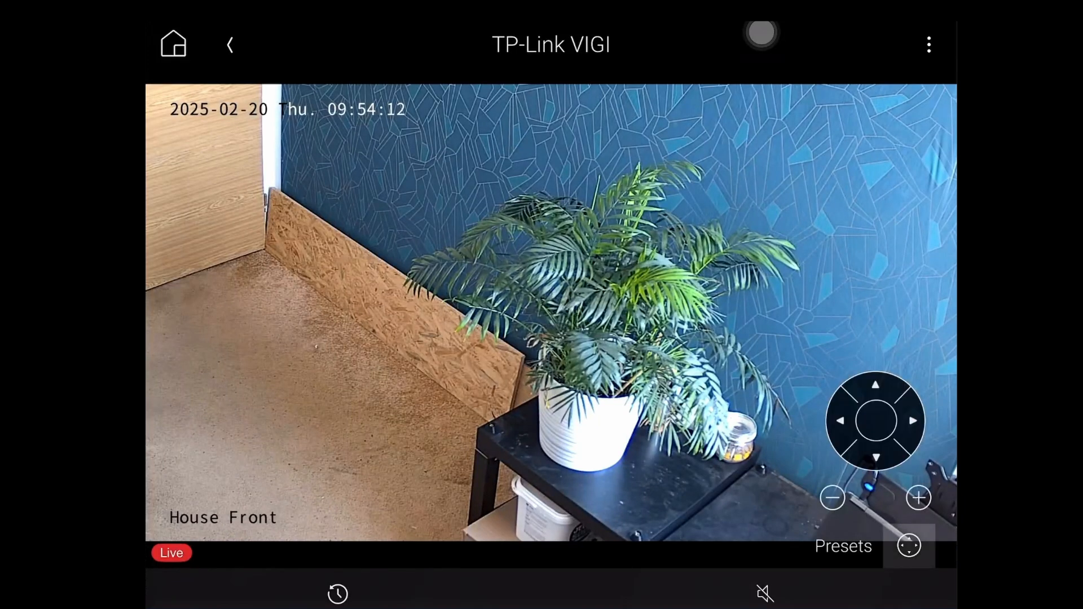
{"action": "left_click", "coordinate": [918, 498]}
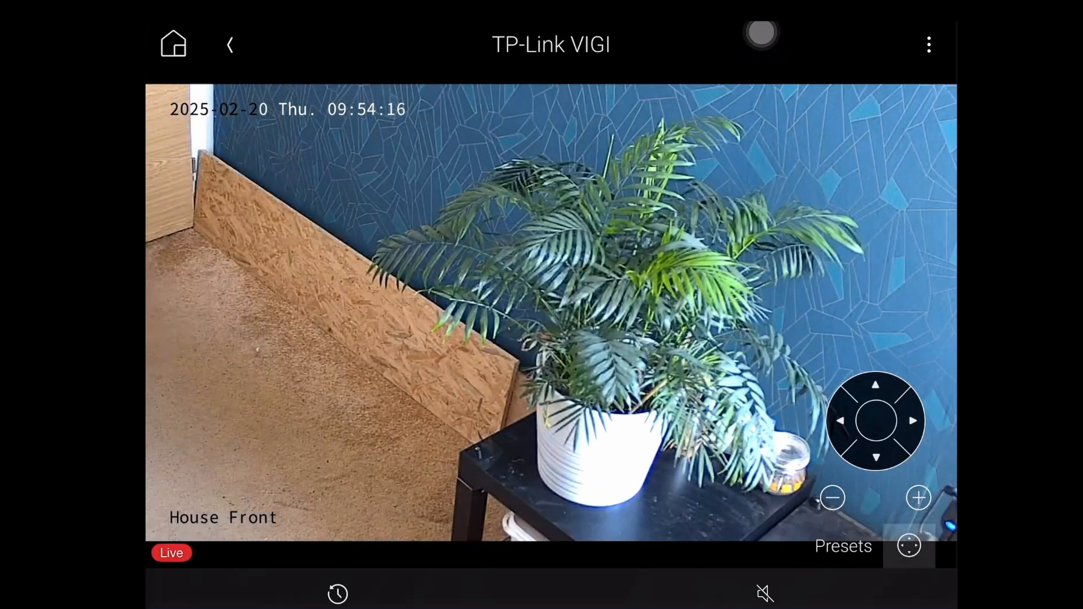
{"action": "left_click", "coordinate": [912, 420]}
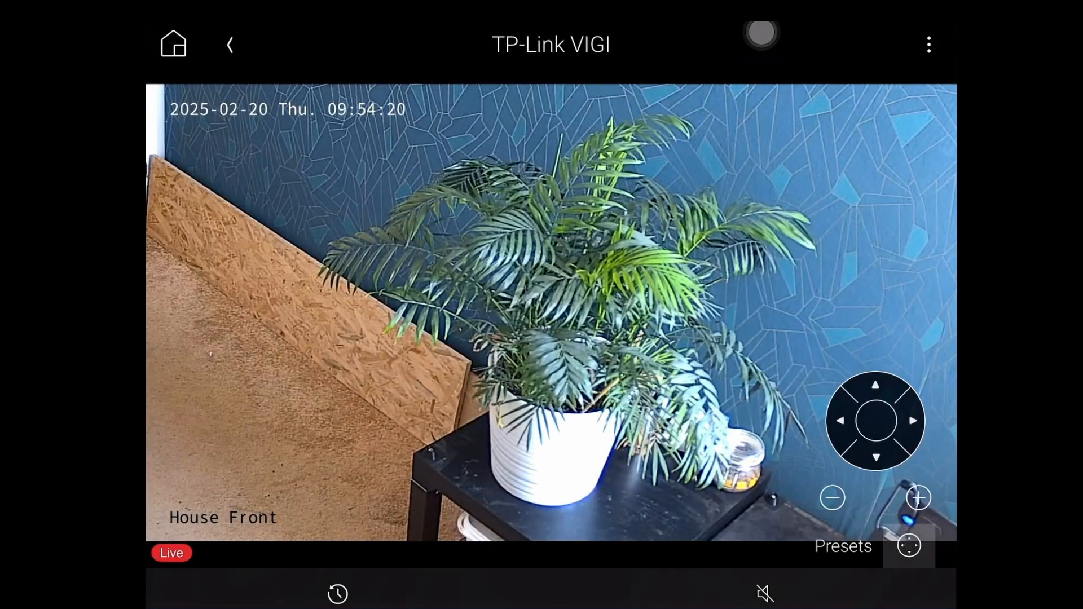
Apply the Night Vision Mode ON and Camera Preset presets, panning right once more
{"action": "left_click", "coordinate": [844, 546]}
{"action": "left_click", "coordinate": [244, 247]}
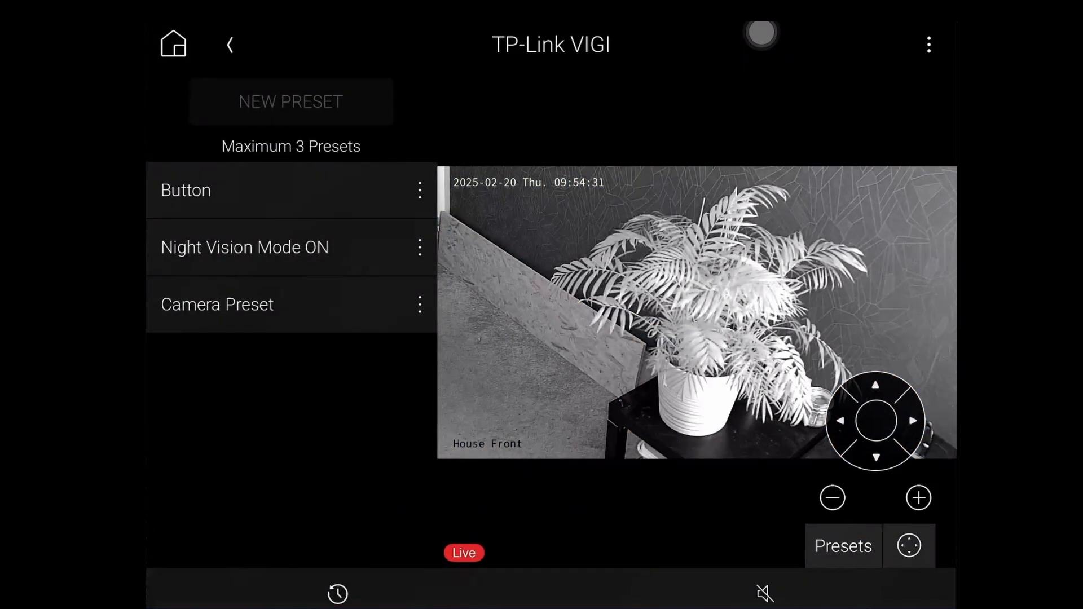
{"action": "left_click", "coordinate": [217, 304]}
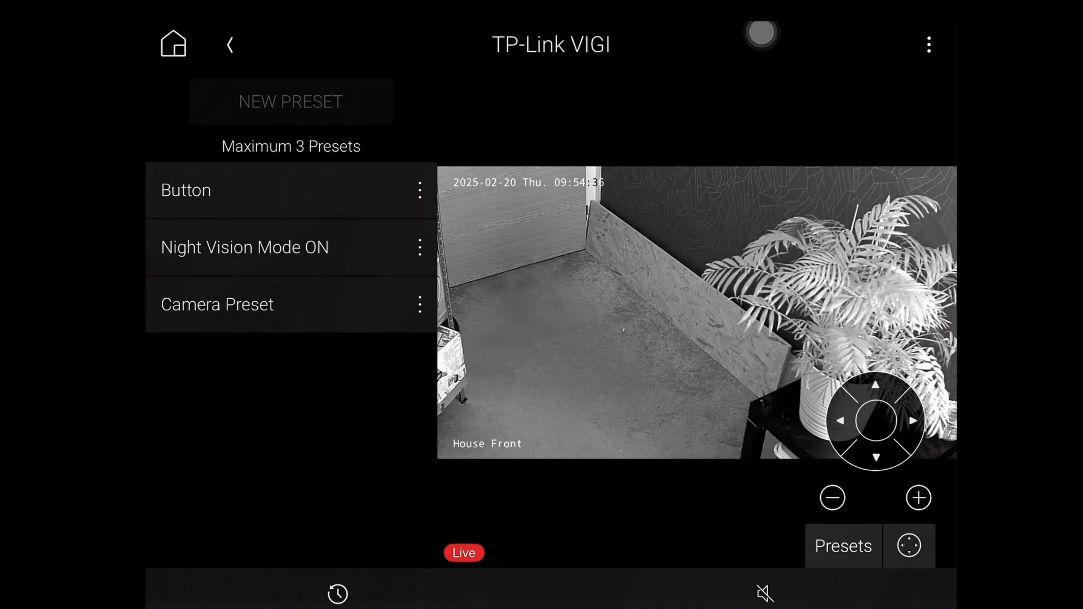
{"action": "left_click", "coordinate": [913, 420]}
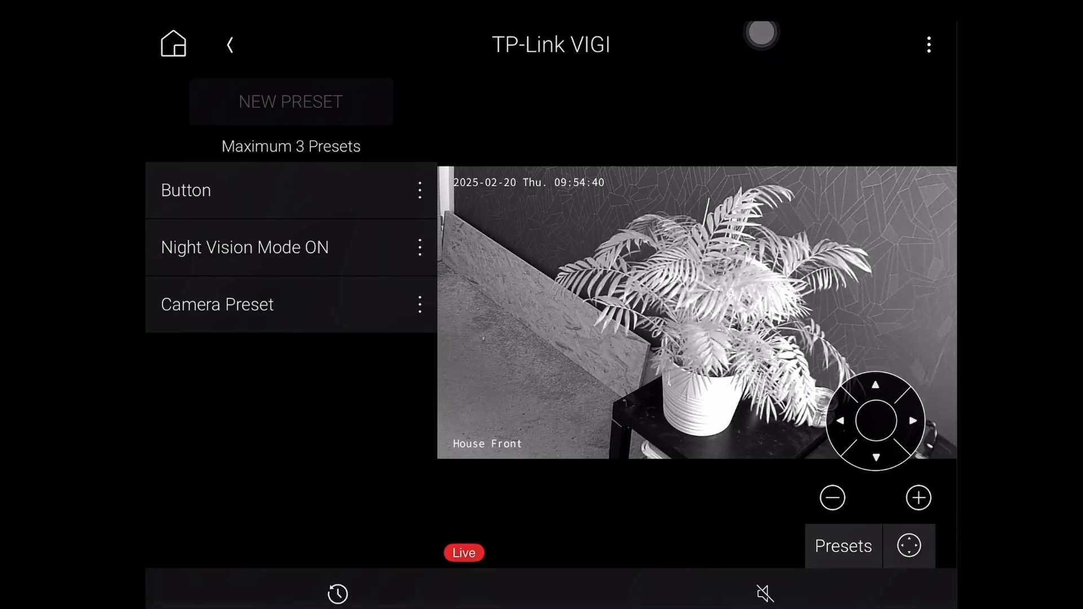
{"action": "left_click", "coordinate": [929, 44]}
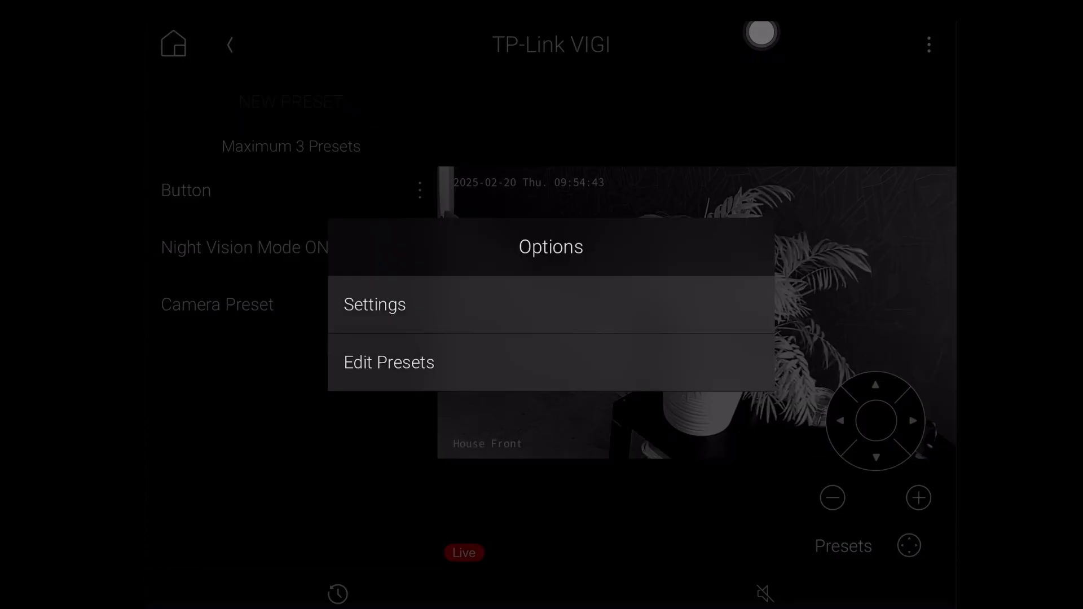
Set Night Vision Mode to off in the VIGI camera settings and return to the live view
{"action": "left_click", "coordinate": [375, 305]}
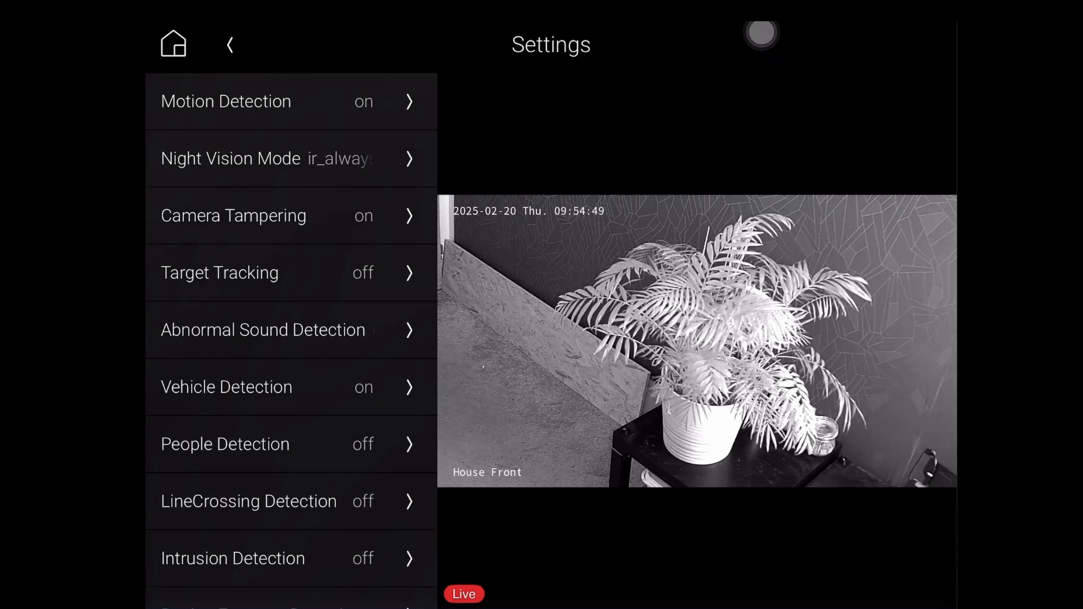
{"action": "left_click", "coordinate": [291, 159]}
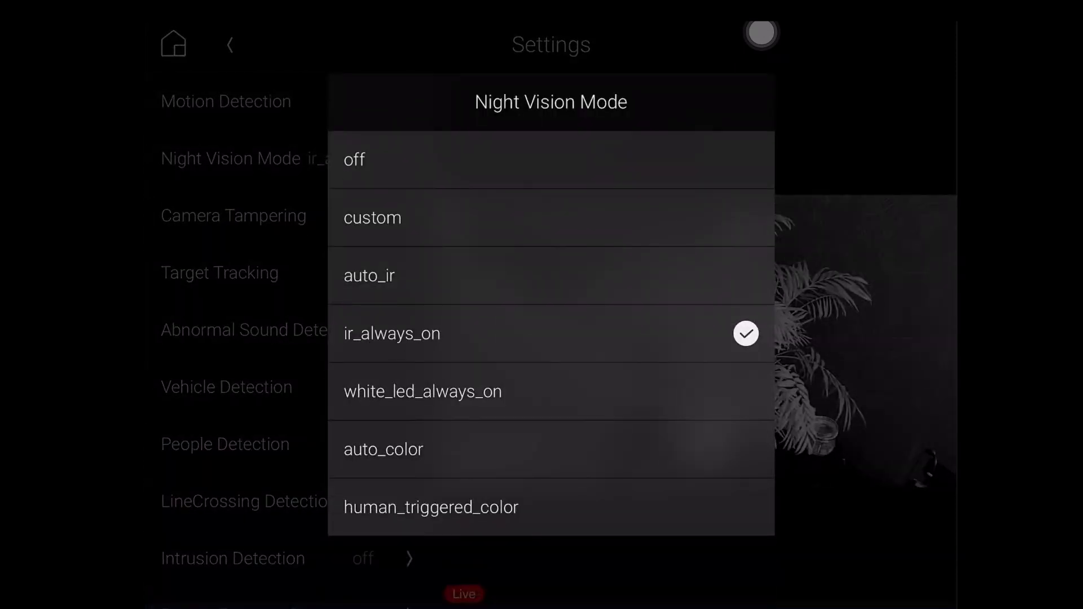
{"action": "left_click", "coordinate": [551, 159]}
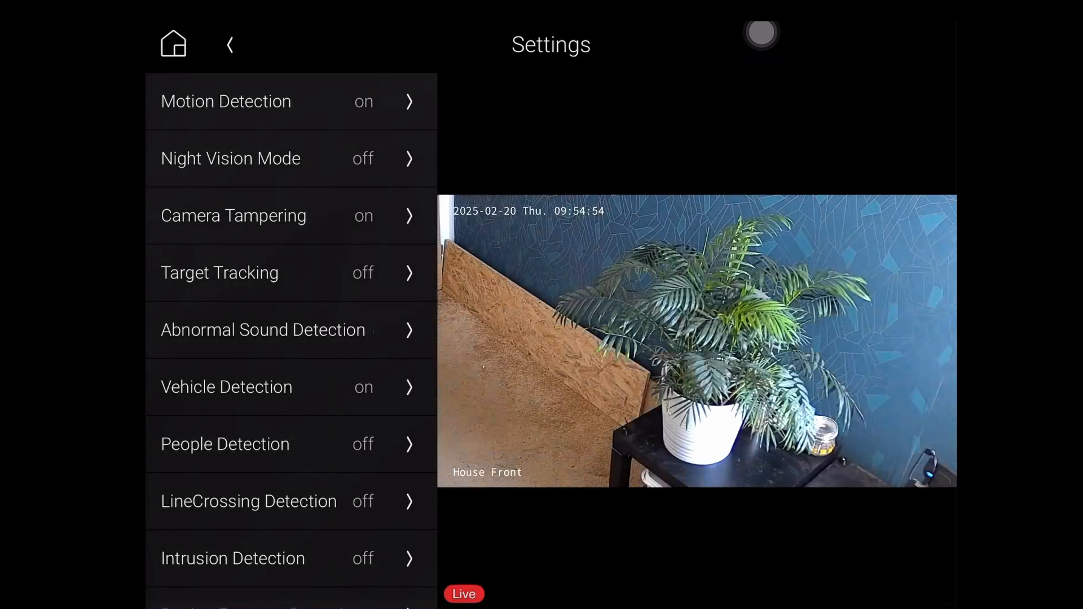
{"action": "scroll", "coordinate": [291, 339], "scroll_direction": "down", "scroll_amount": 5}
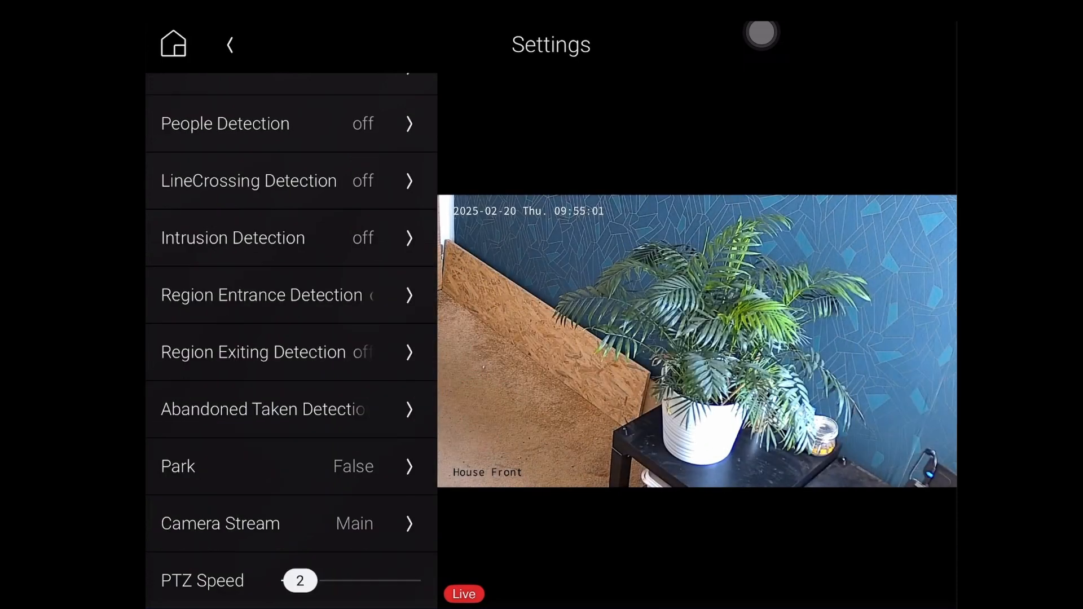
{"action": "left_click", "coordinate": [291, 523]}
{"action": "left_click", "coordinate": [229, 44]}
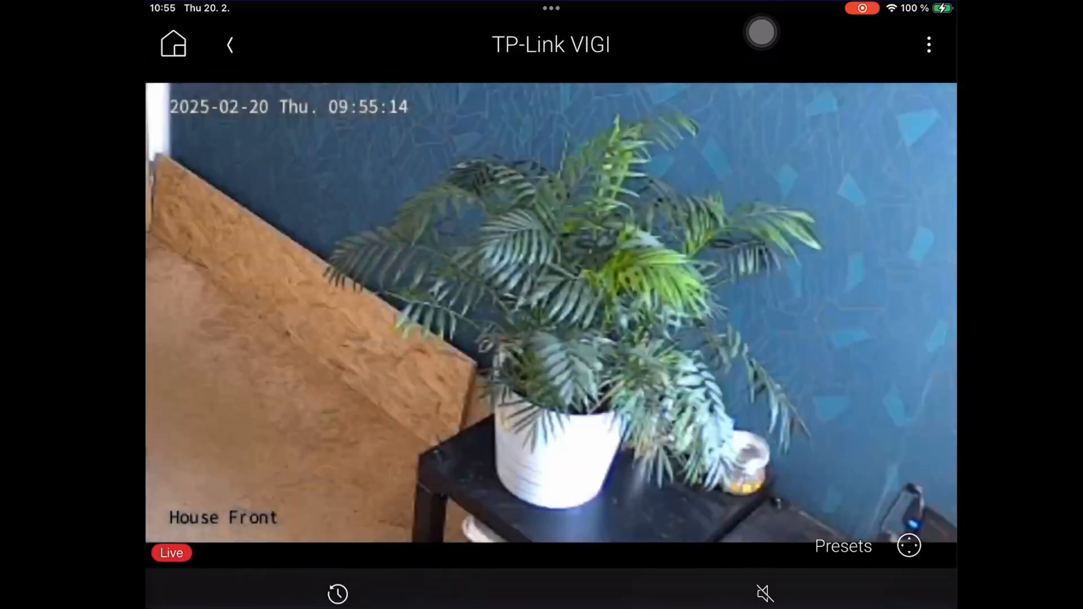